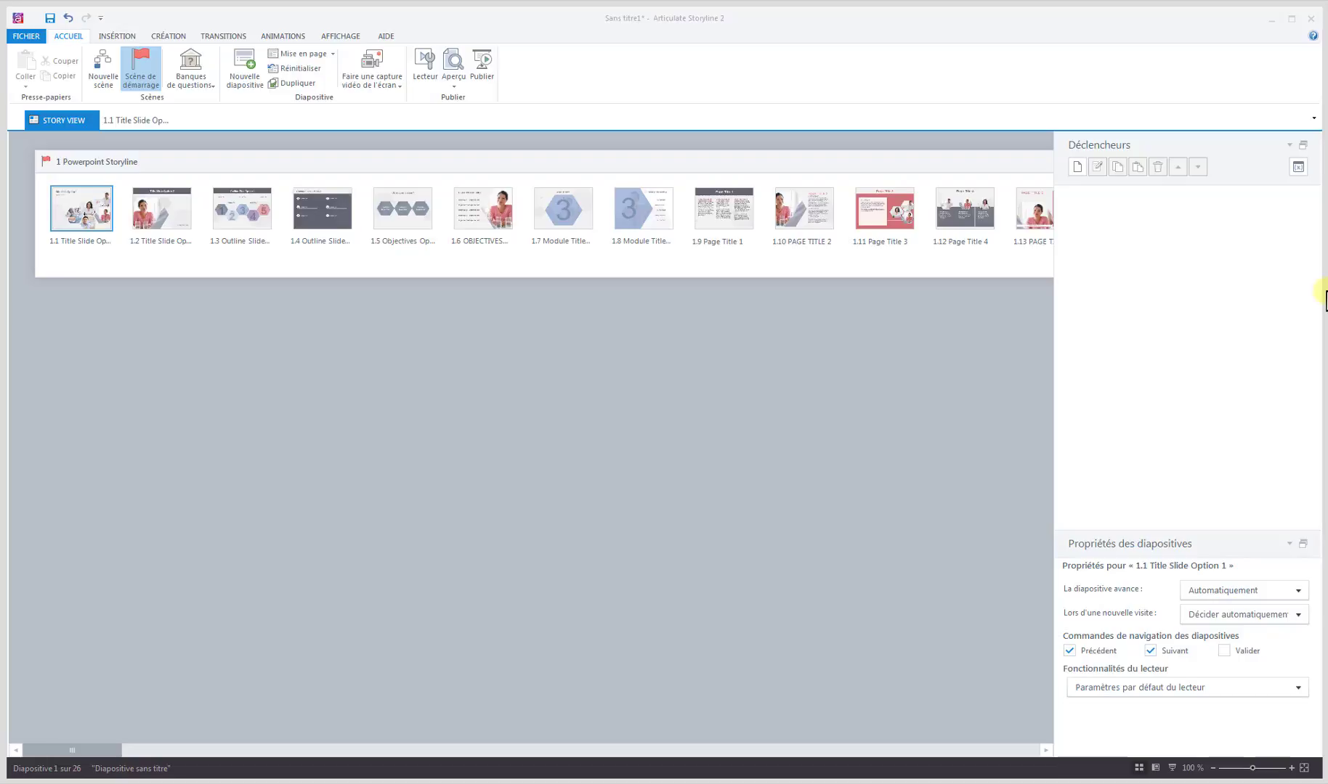
Look through the slides of the Powerpoint Storyline scene from the first to the last in story view.
click(84, 215)
ctrl+click(151, 217)
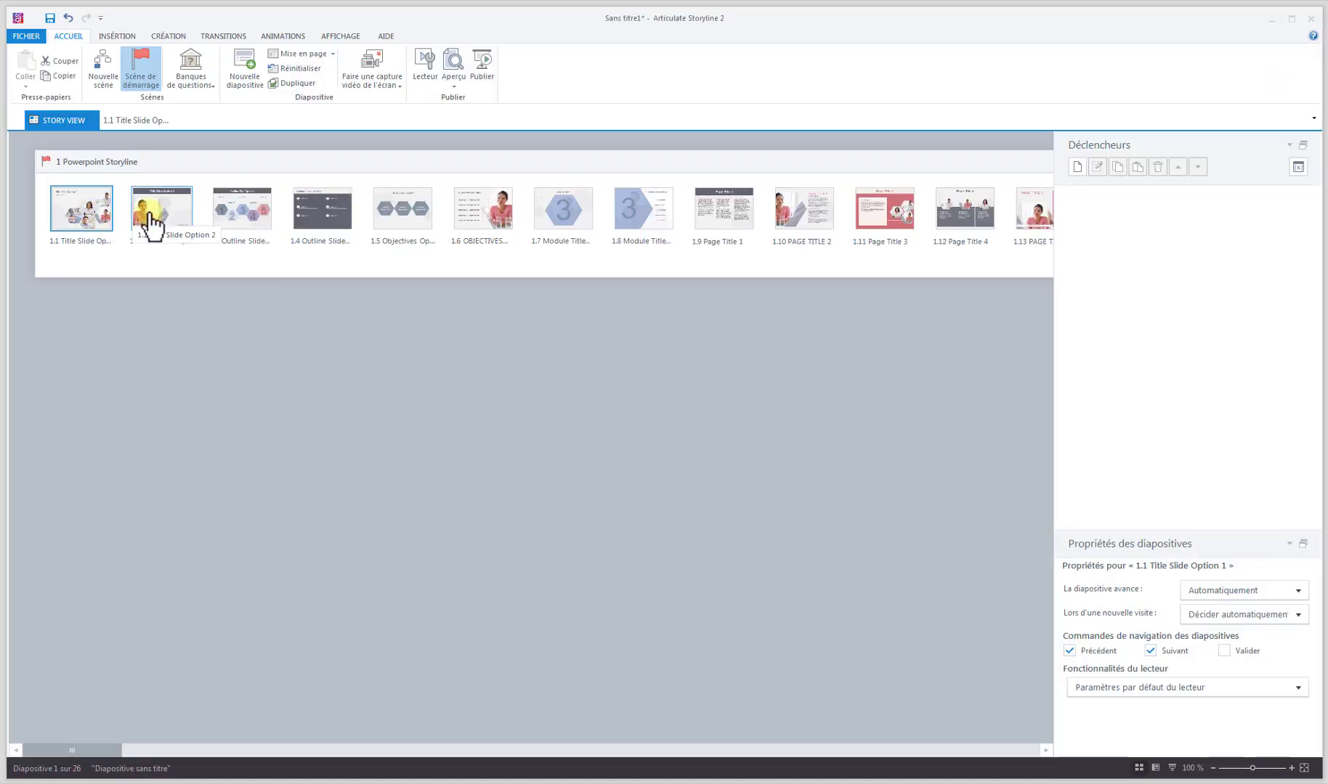
click(154, 218)
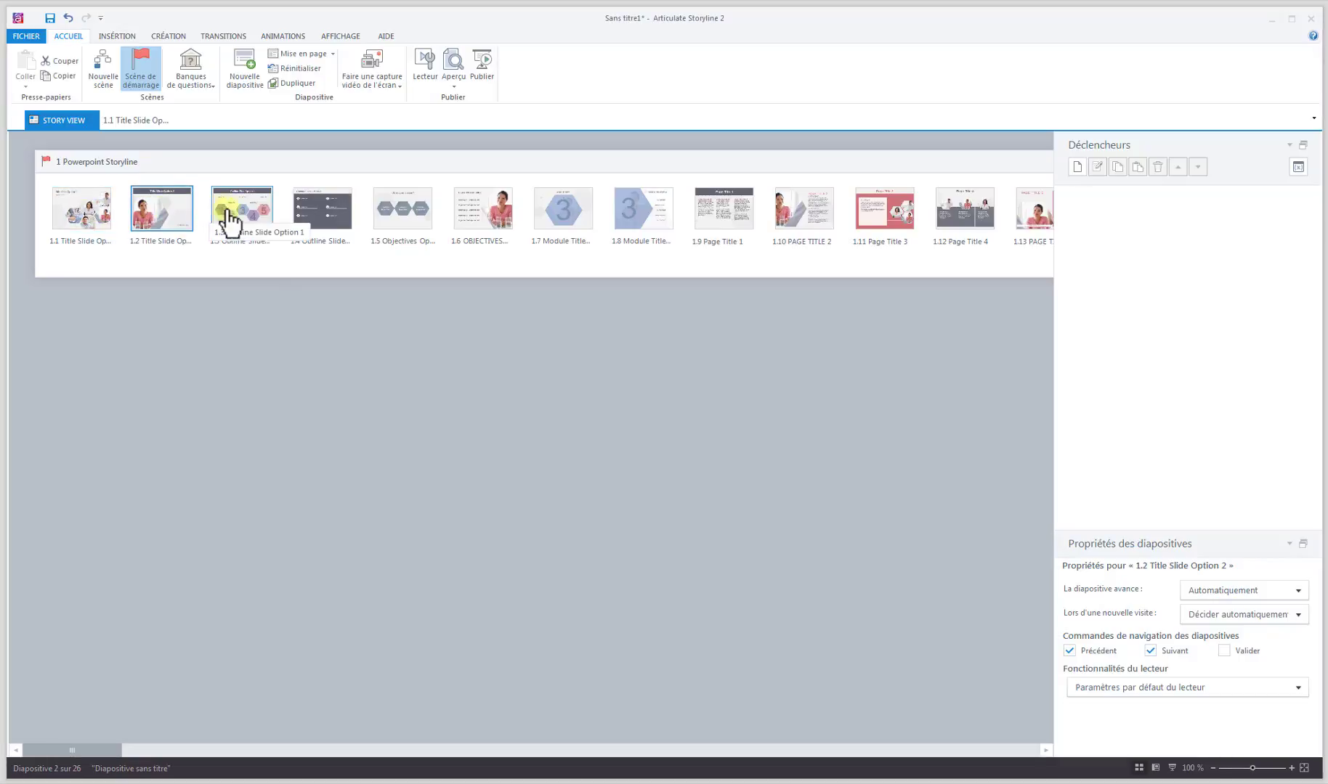
click(252, 222)
click(313, 224)
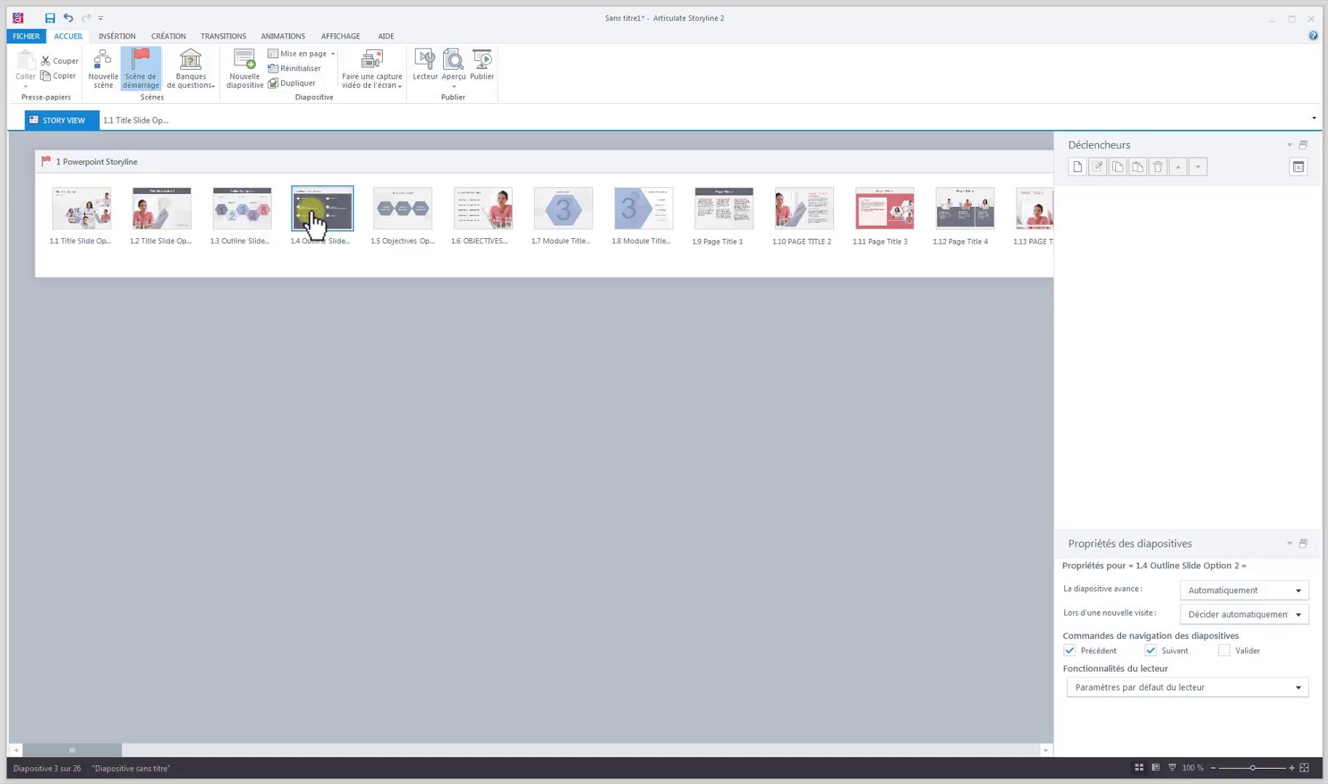
click(404, 220)
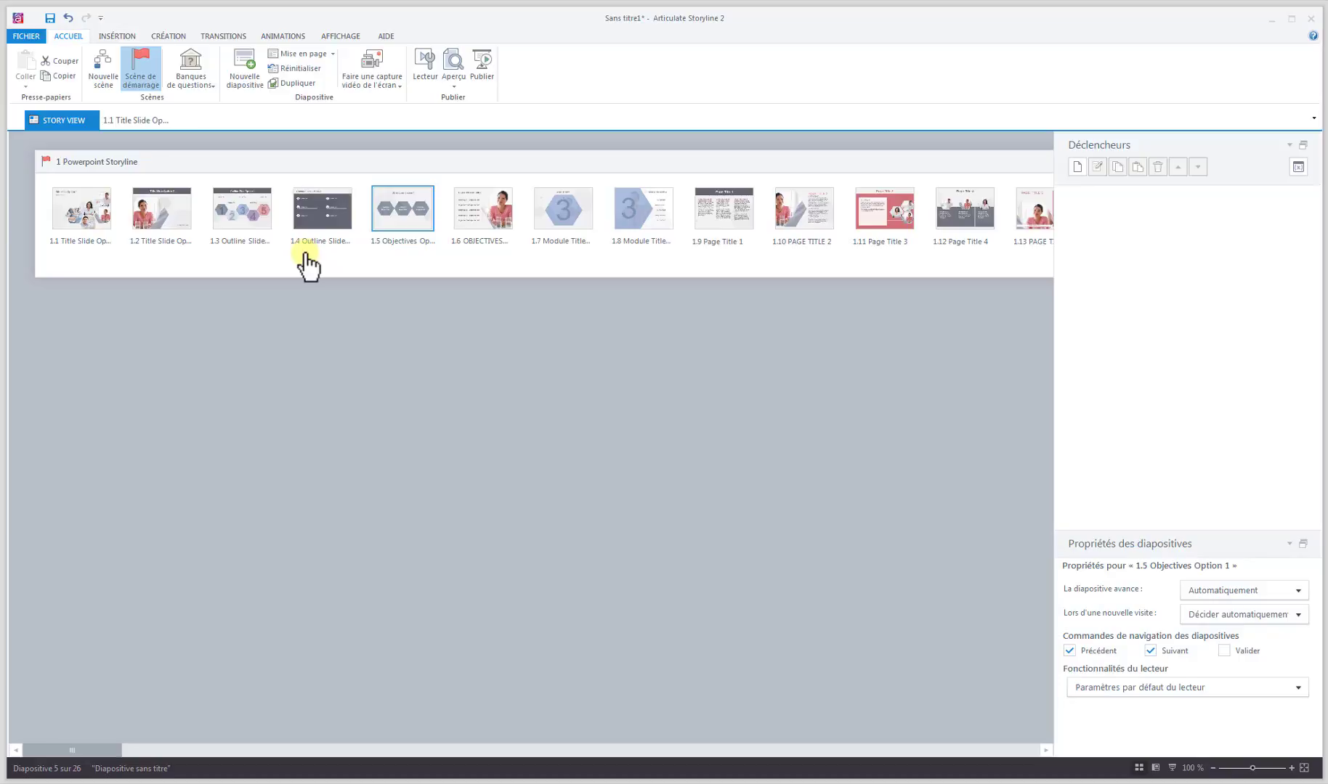
click(306, 254)
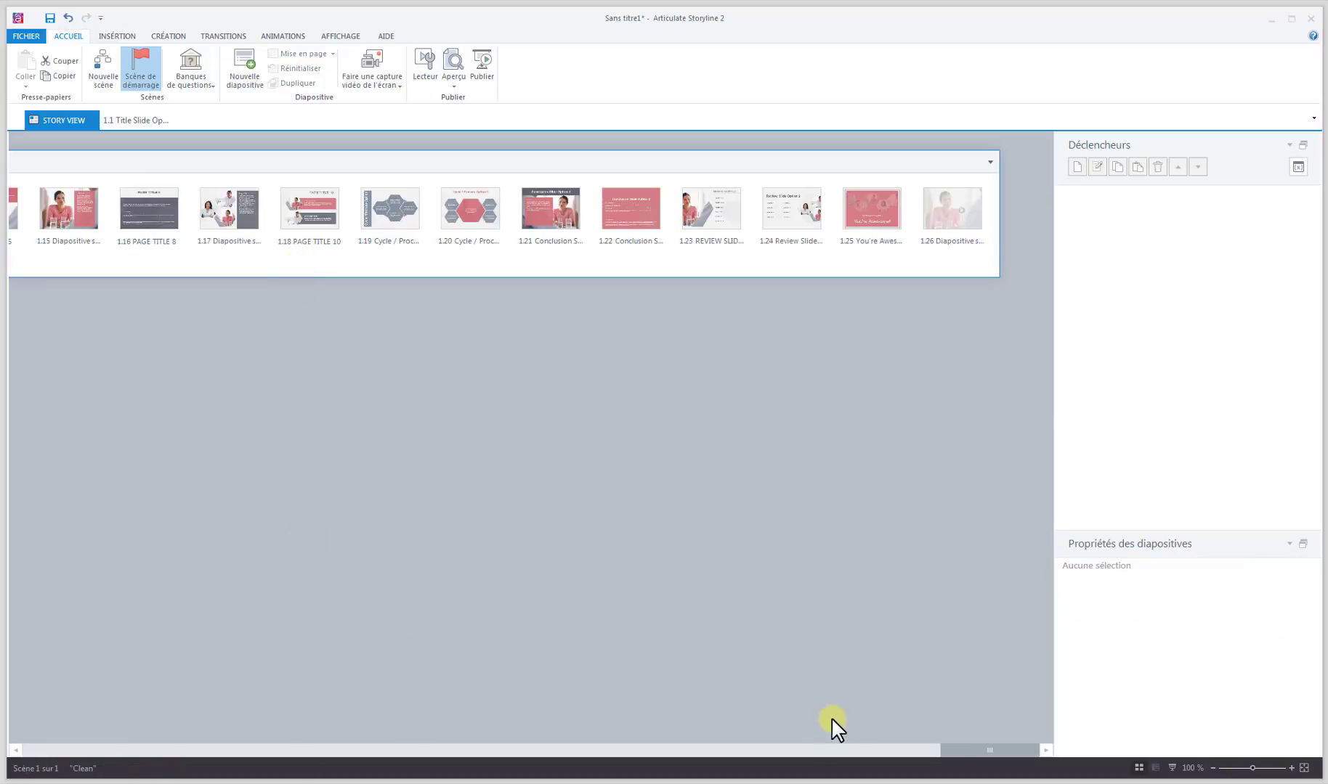
drag(976, 746, 37, 742)
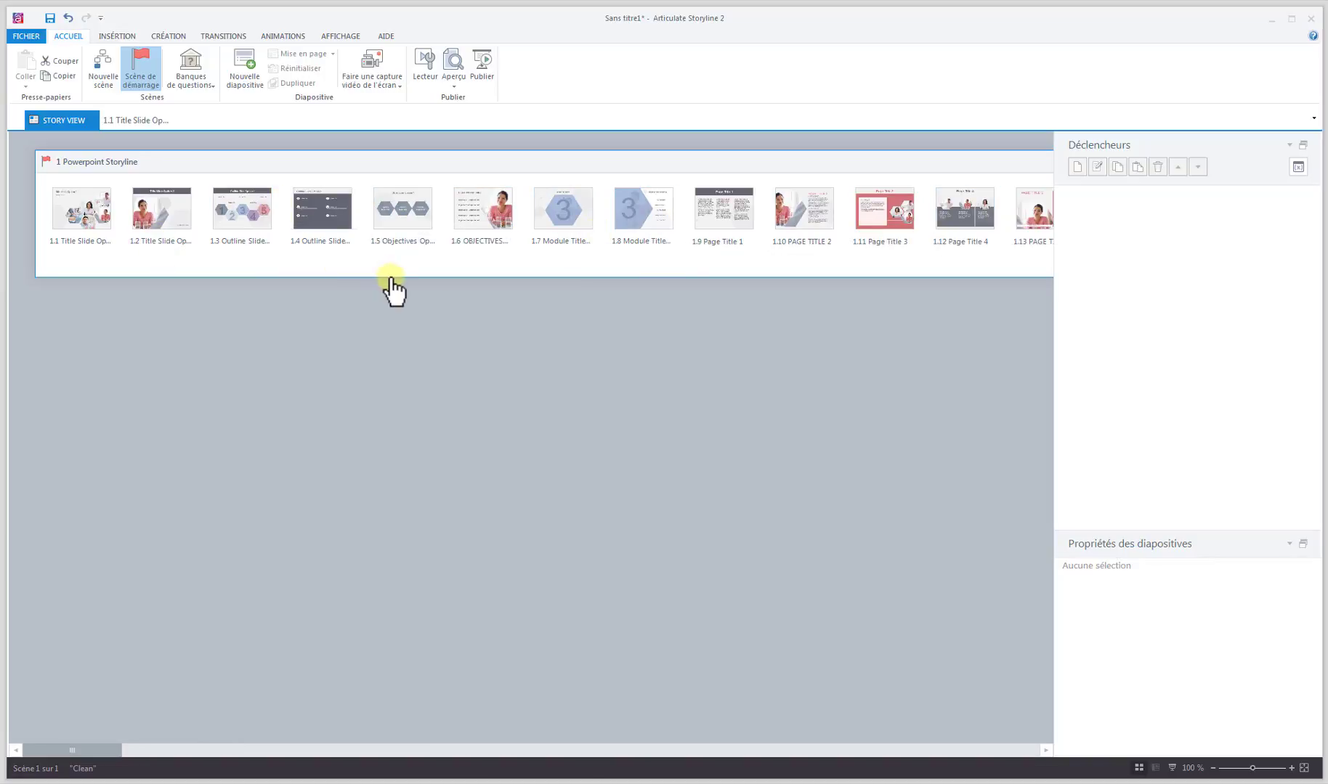
Open slide 1.1 Title Slide Option 1 and start a new trigger with the action "Aller à la diapositive".
click(84, 214)
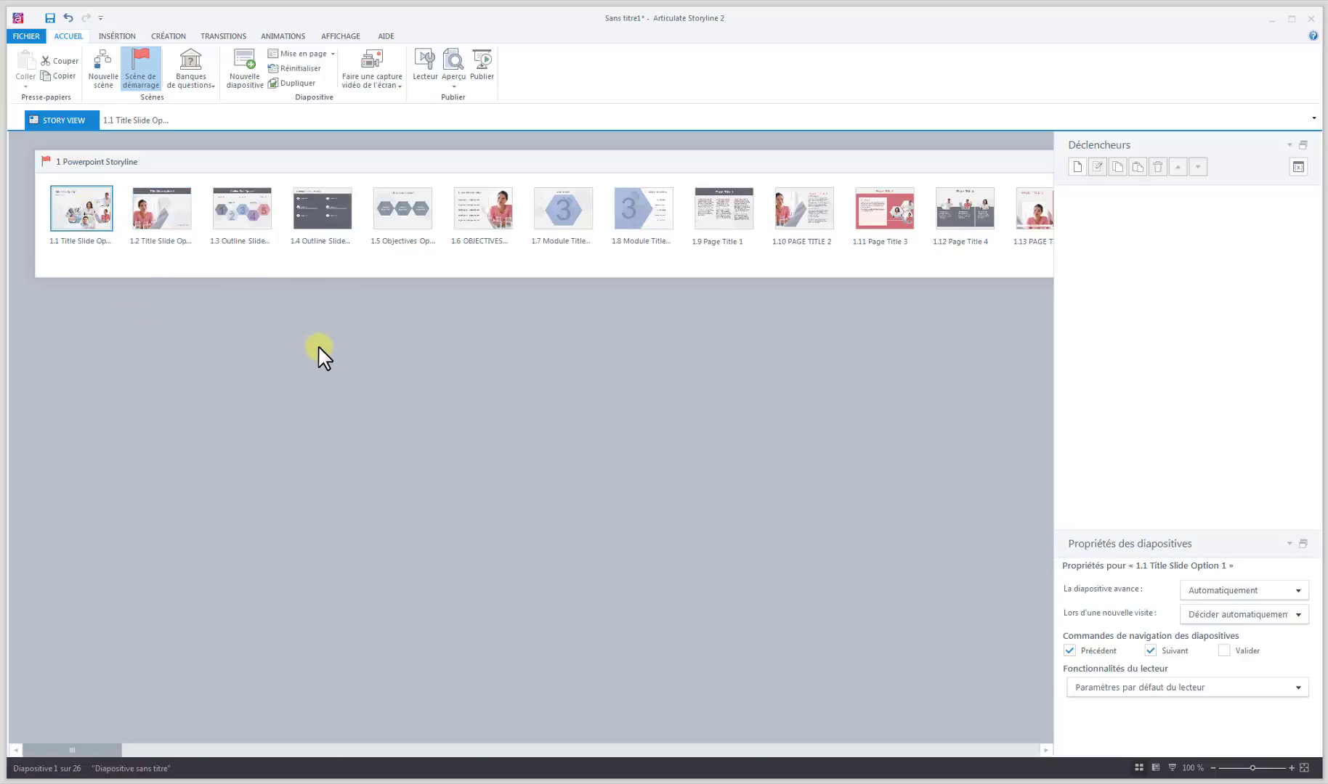
click(135, 121)
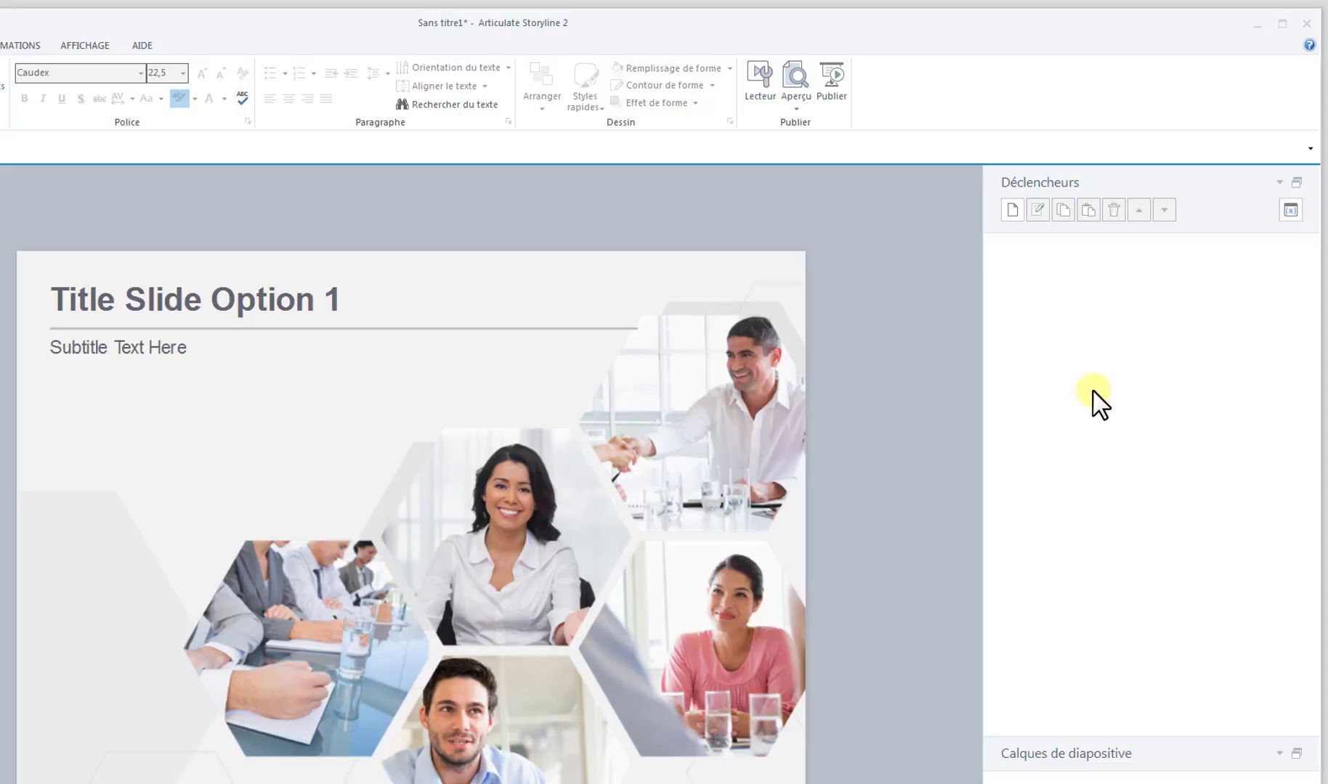
click(1010, 212)
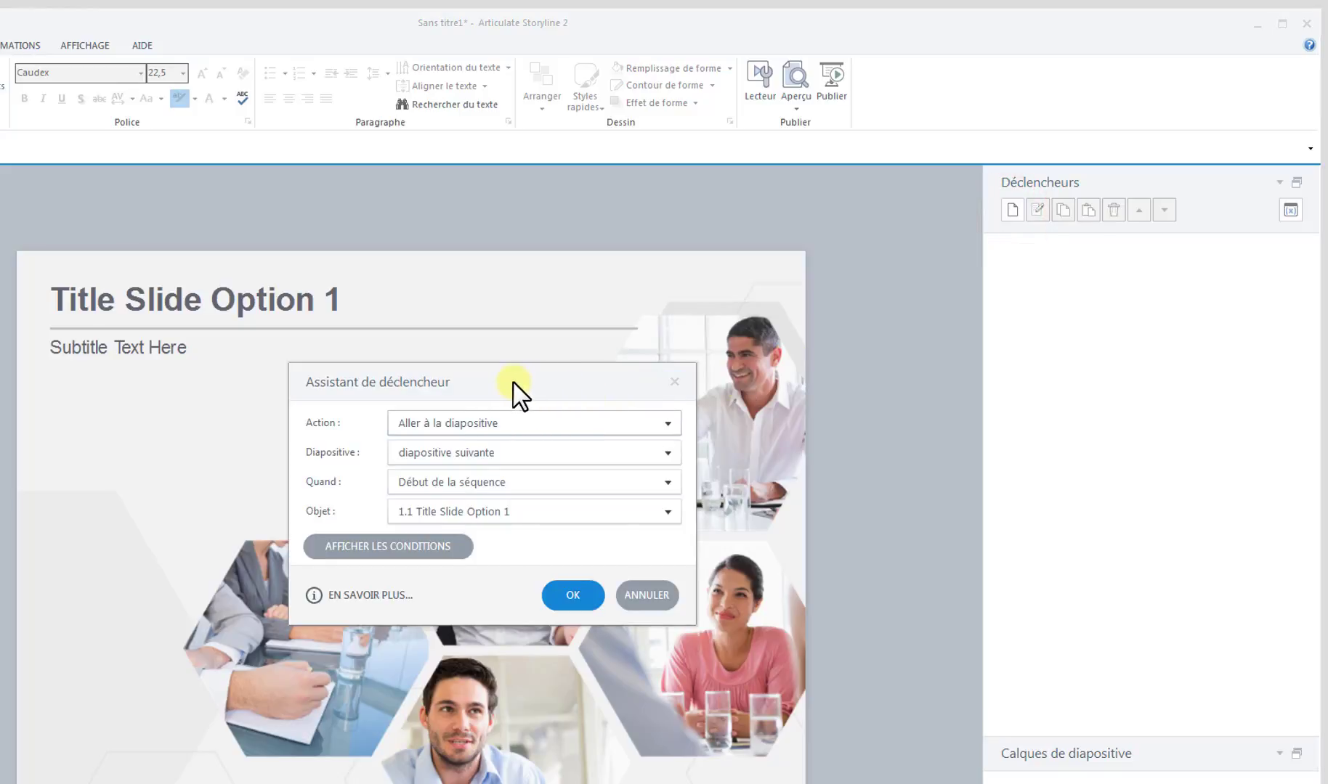
drag(513, 382, 465, 485)
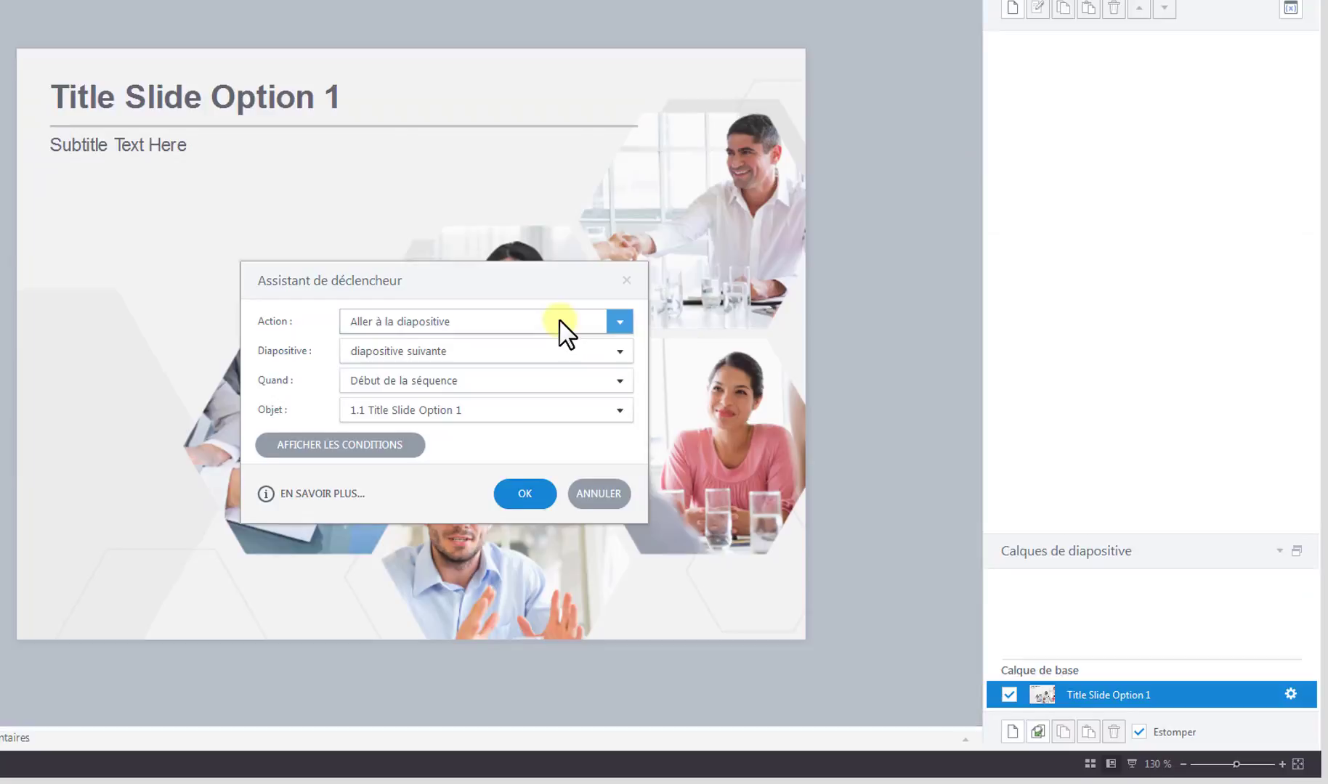
click(561, 524)
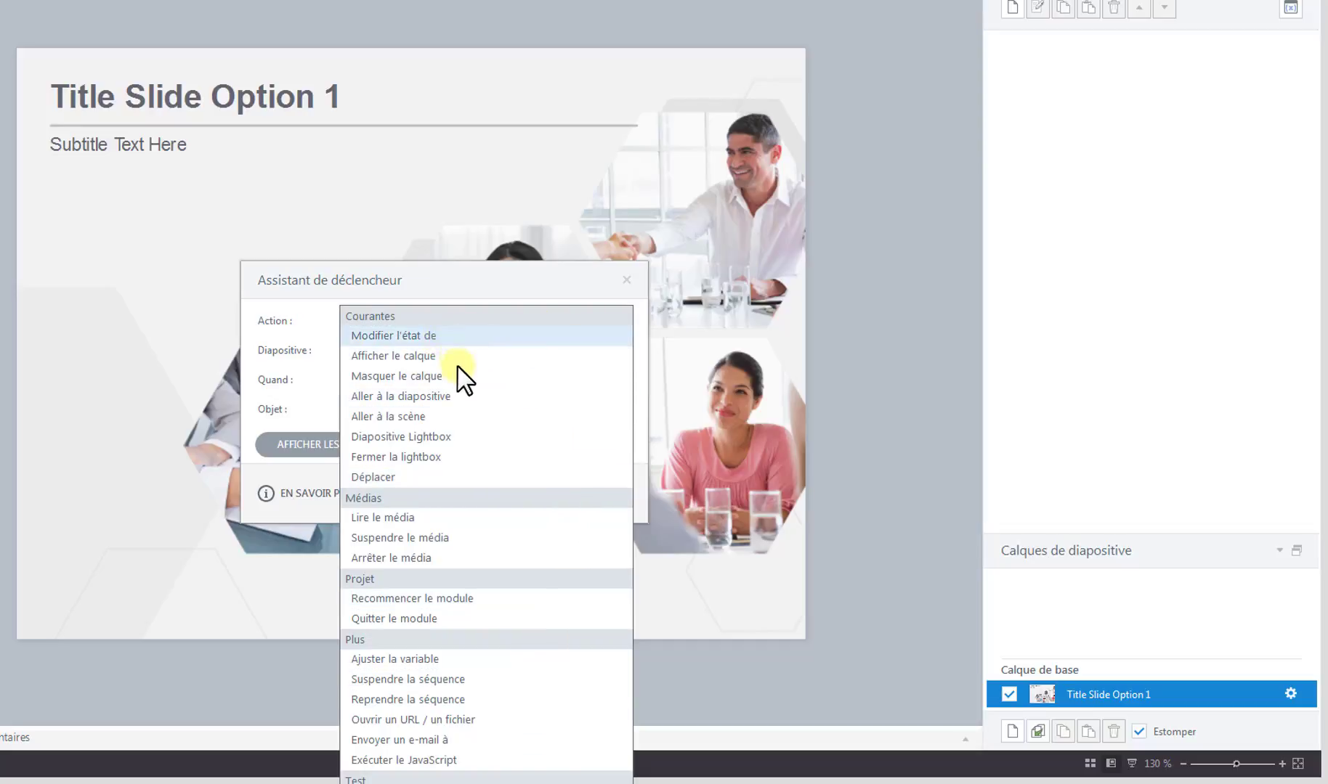
click(408, 397)
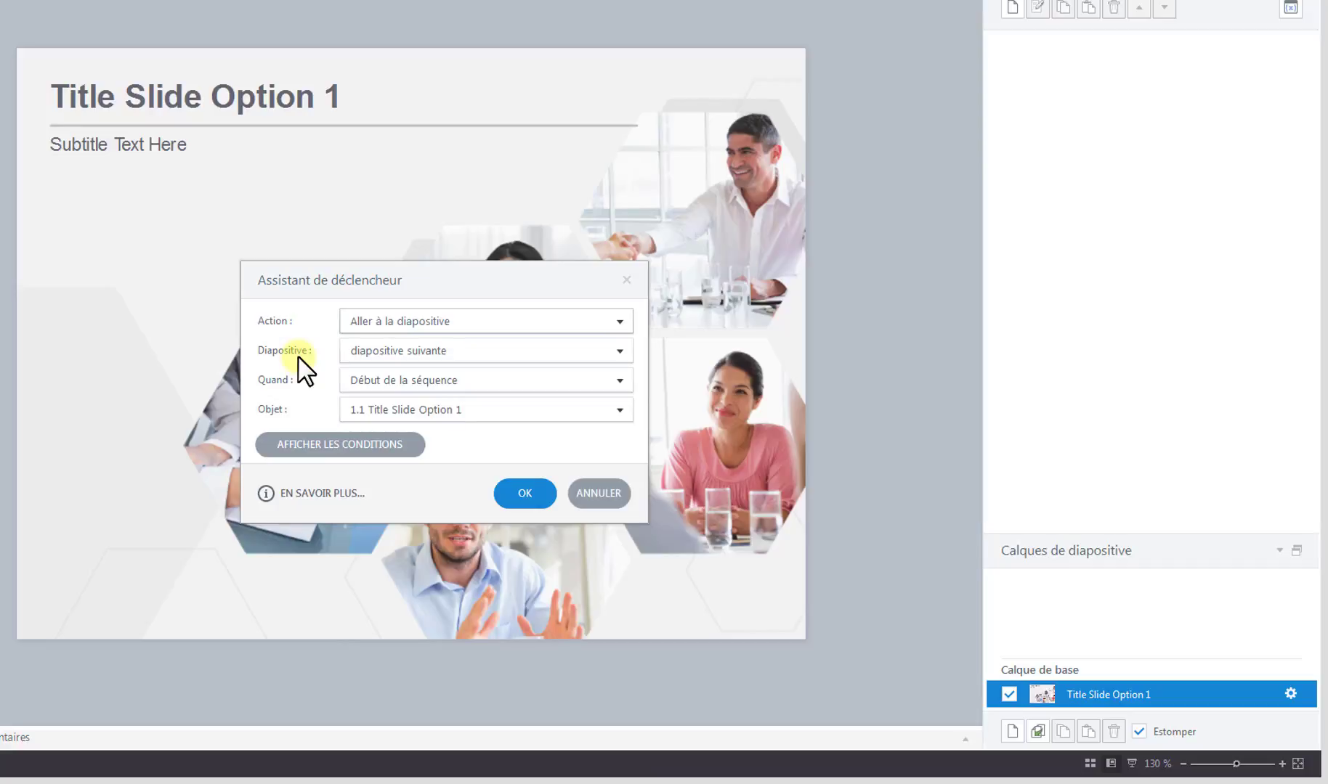
Try "Suspendre le média" as the trigger's action and switch back to "Aller à la diapositive".
click(620, 352)
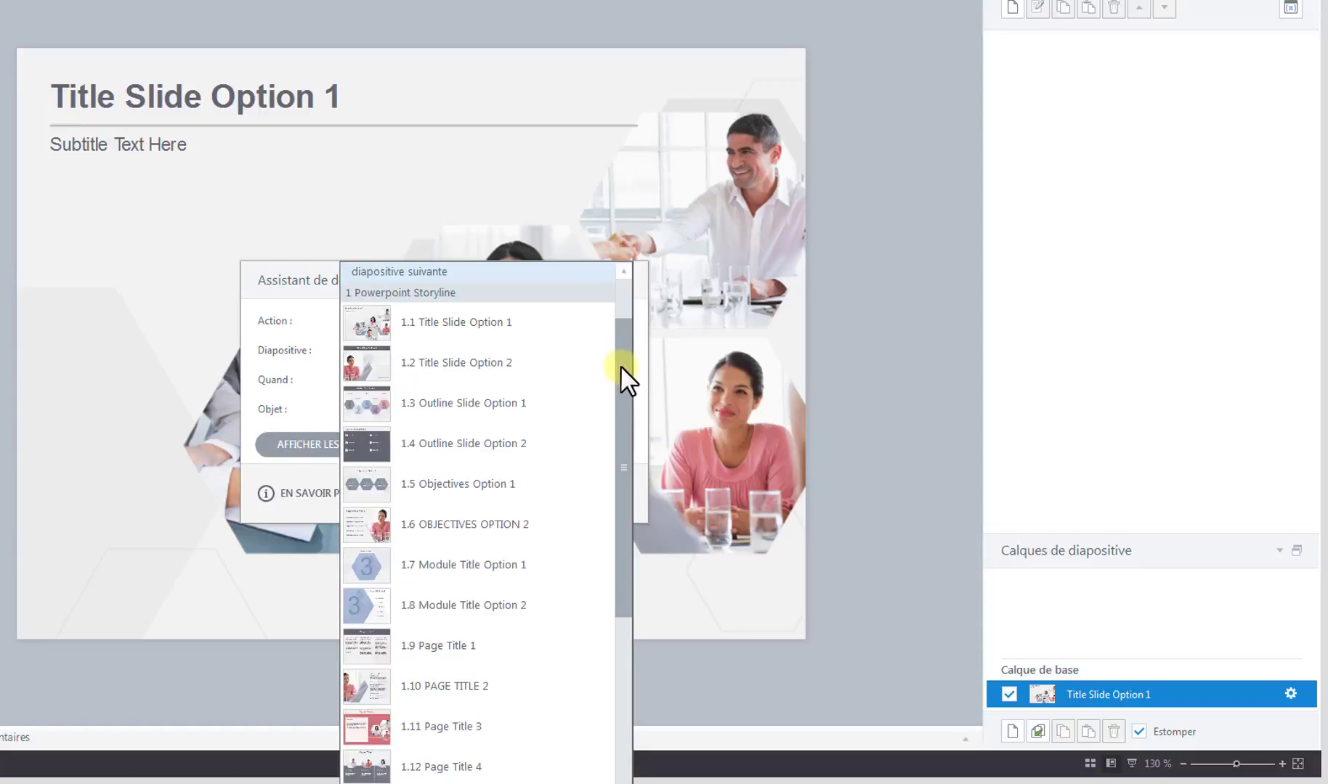
drag(621, 366, 612, 631)
click(283, 317)
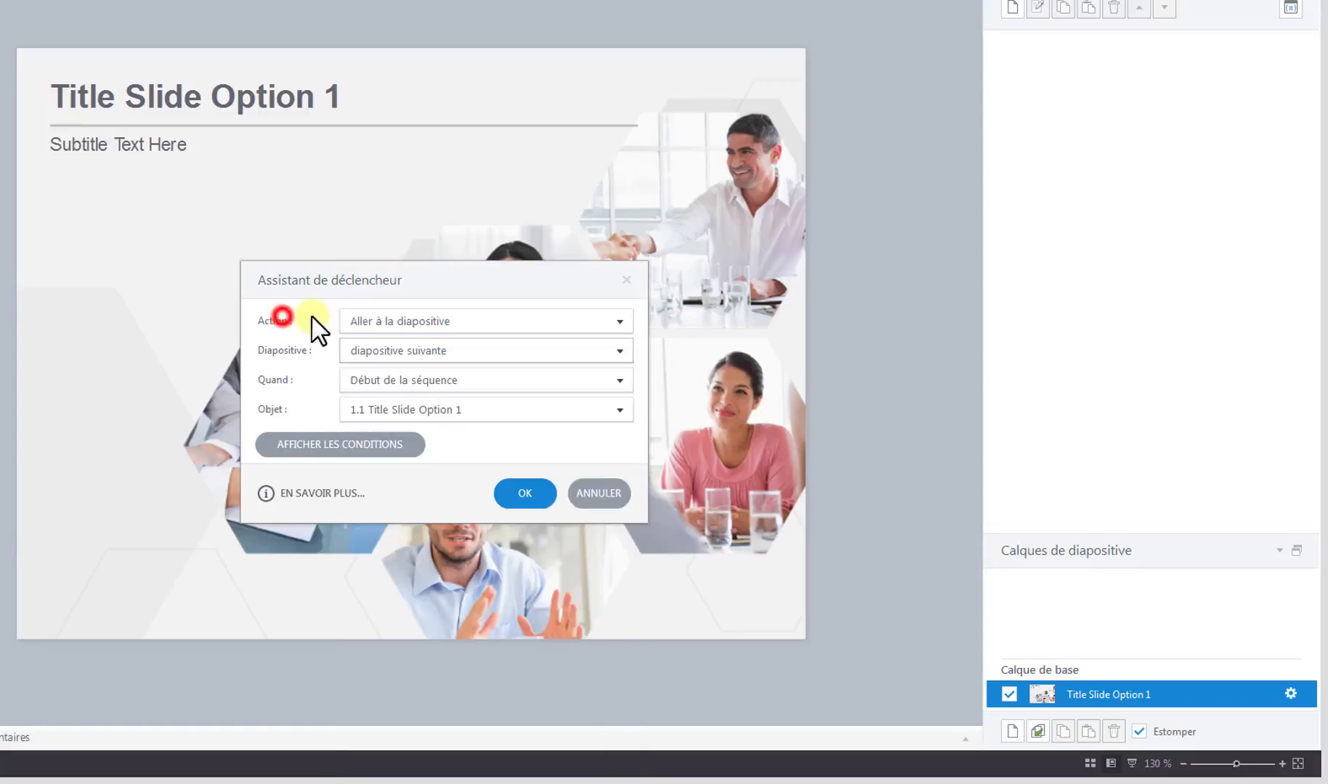
click(413, 333)
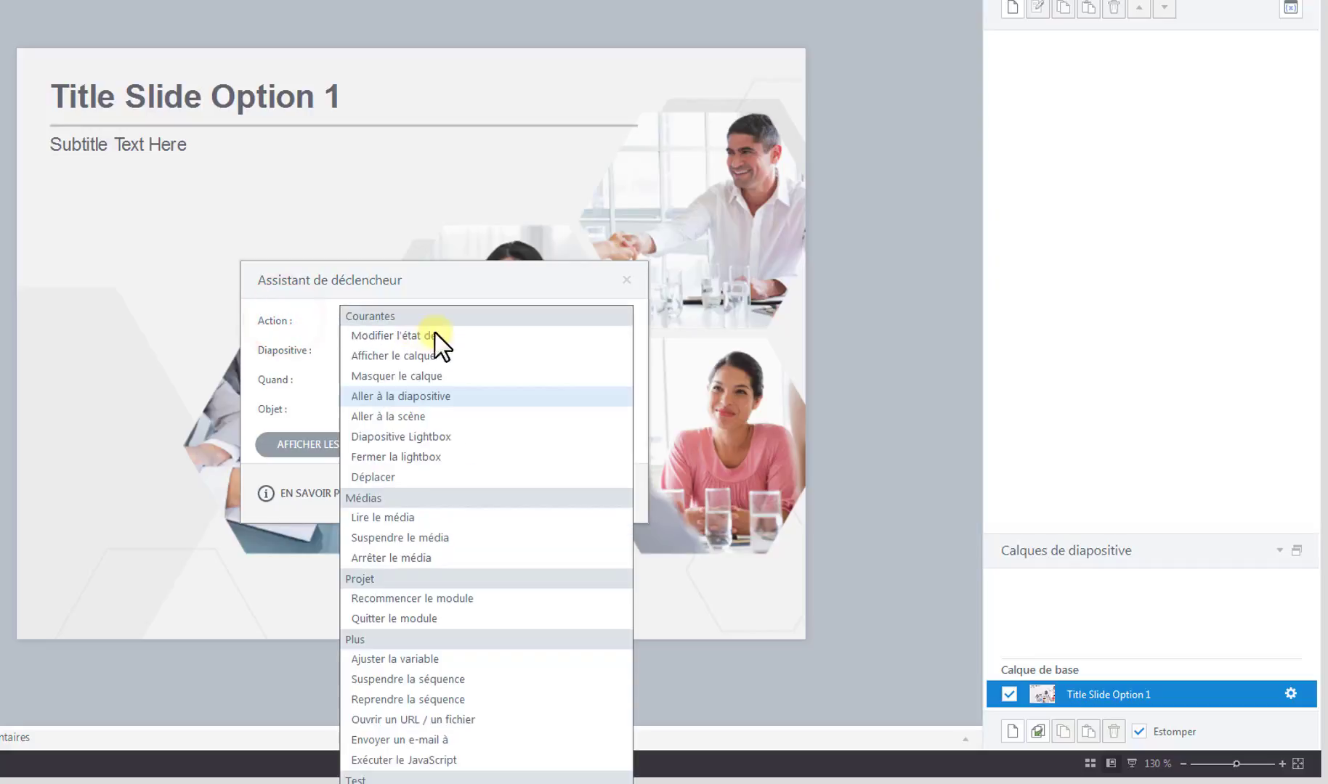
click(386, 534)
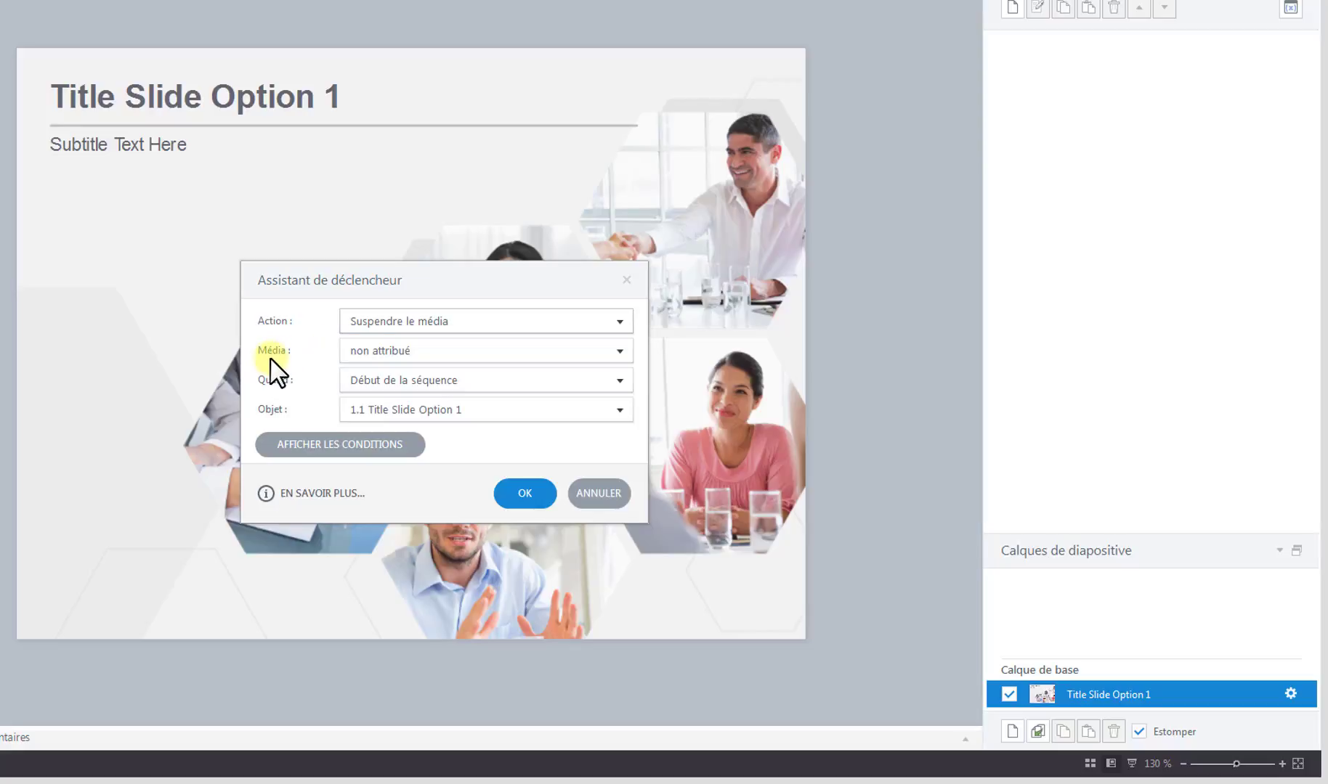
click(380, 324)
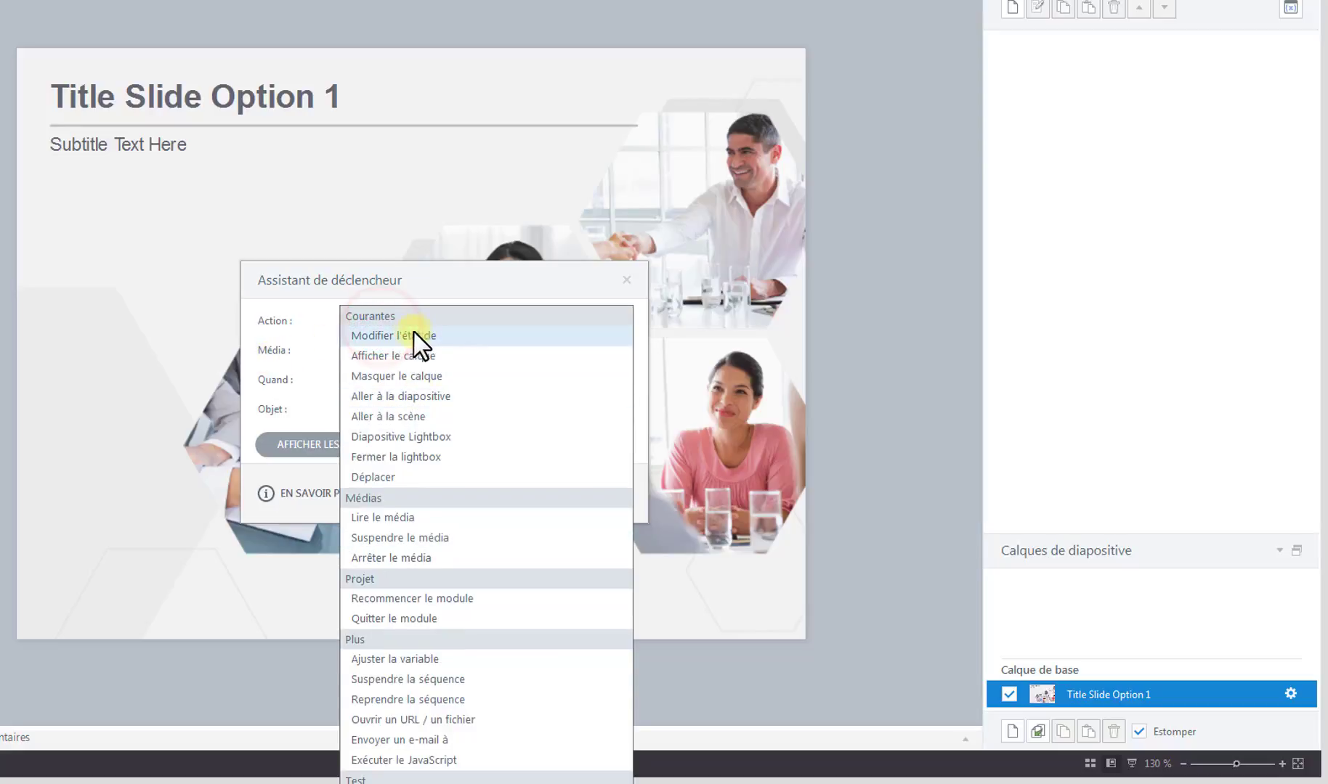
click(409, 397)
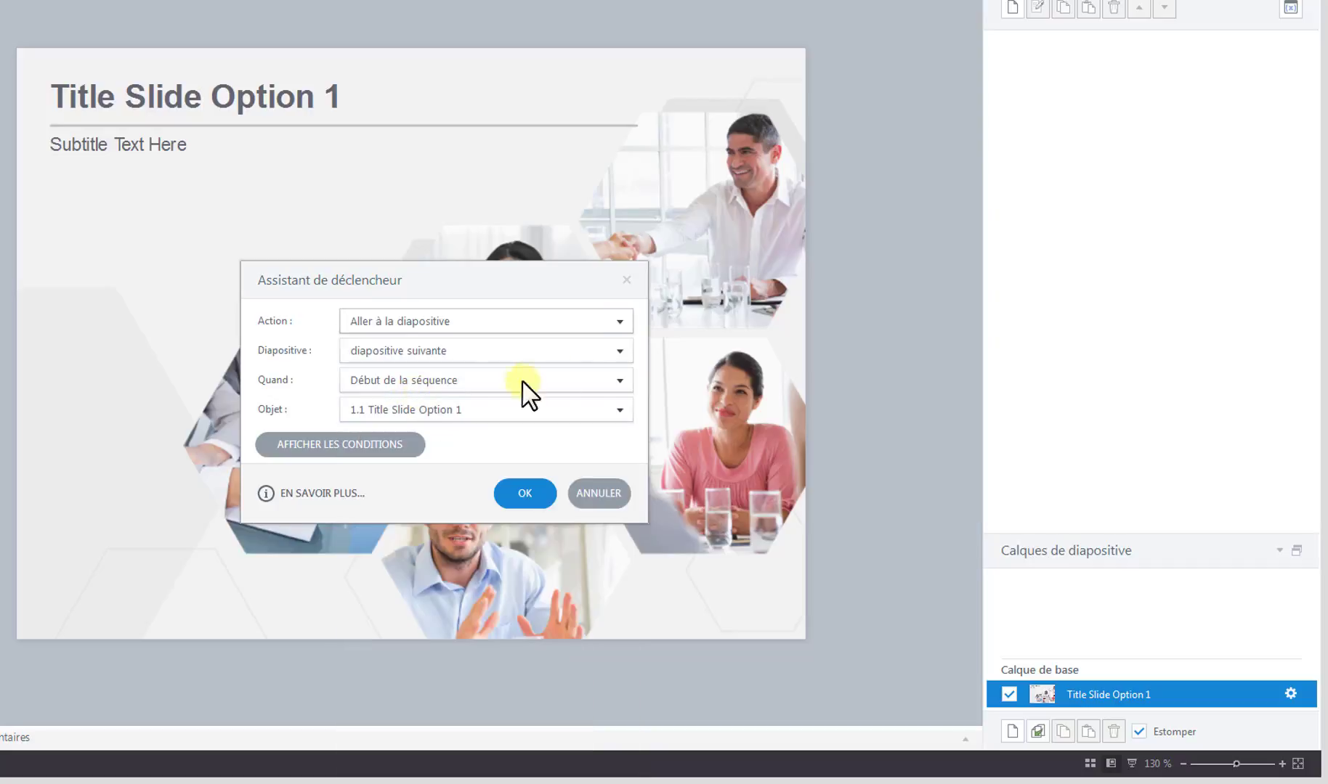
Set the trigger's target slide to 1.2 Title Slide Option 2.
click(620, 351)
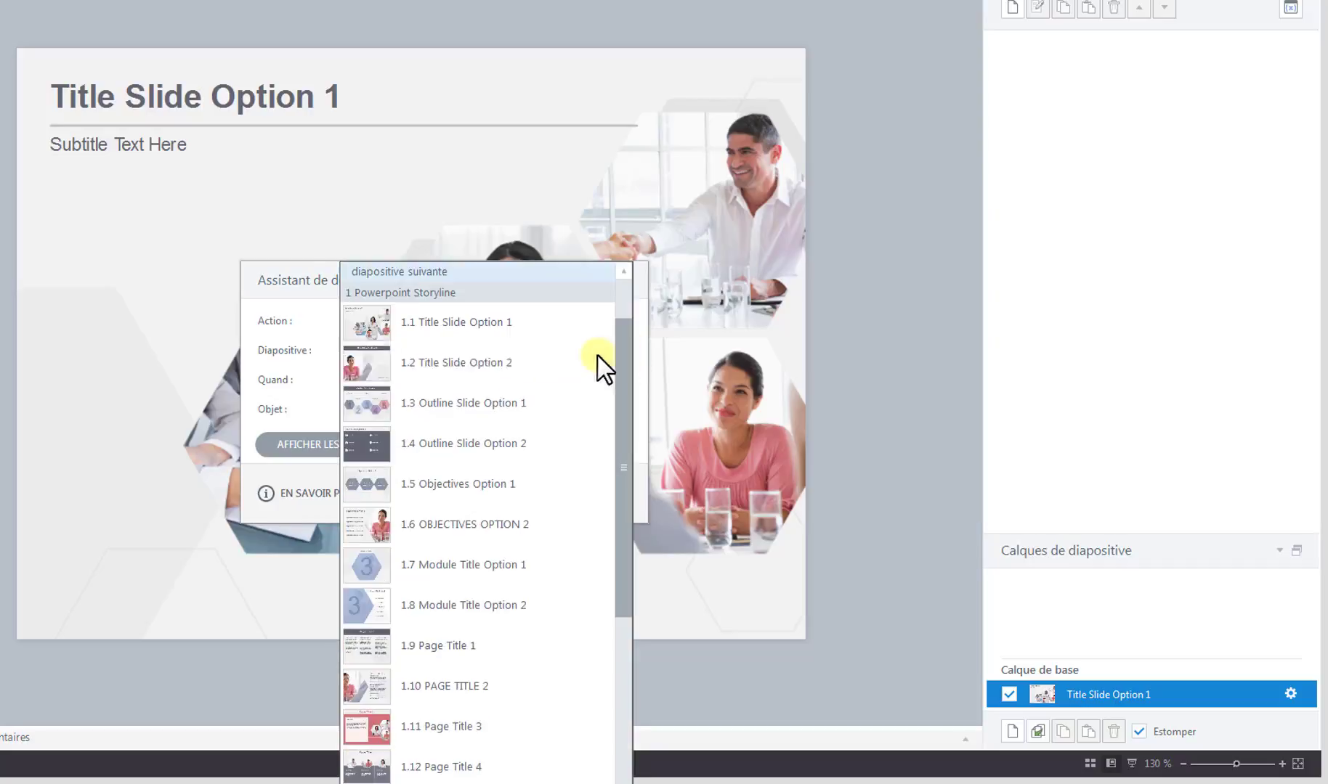
drag(618, 372, 634, 299)
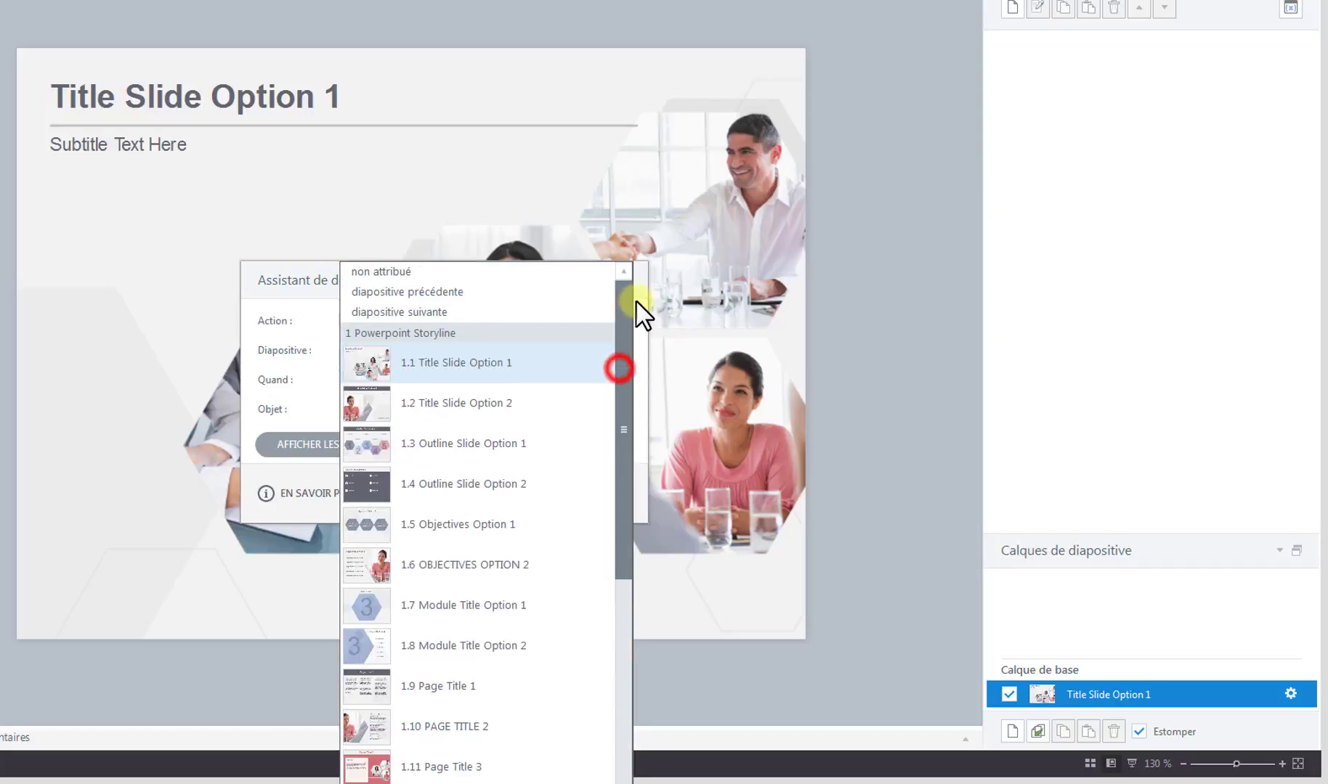
click(460, 413)
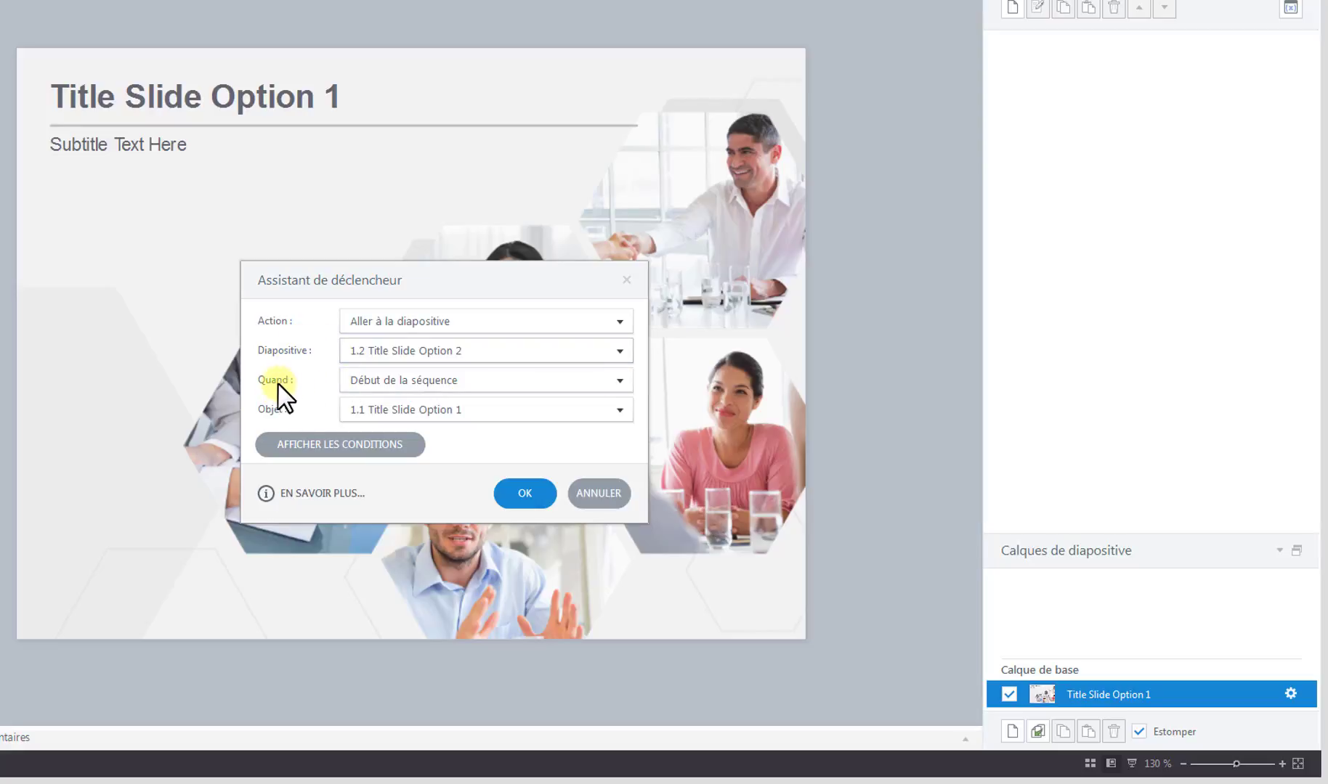
Try "La séquence atteint" with the "Durée" option as the trigger's event.
click(411, 383)
scroll(429, 417, up, 2)
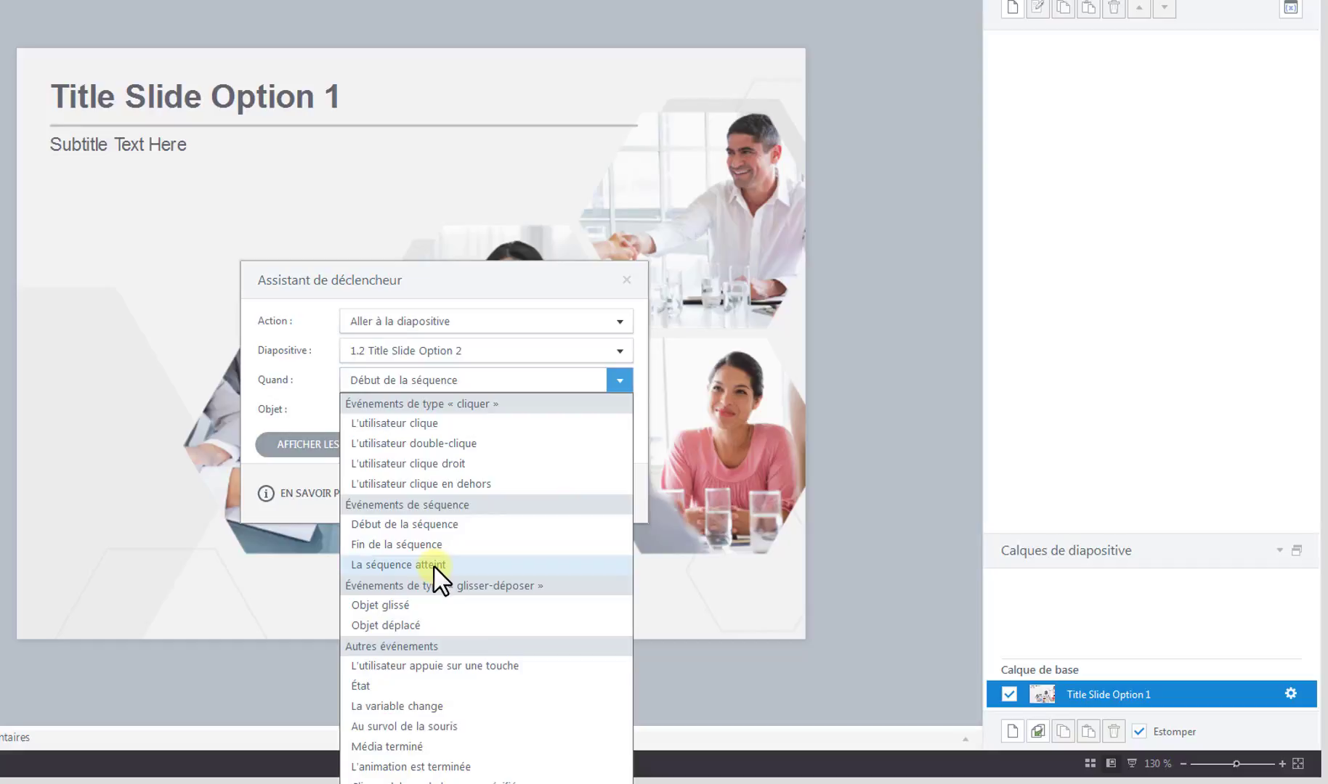
click(404, 561)
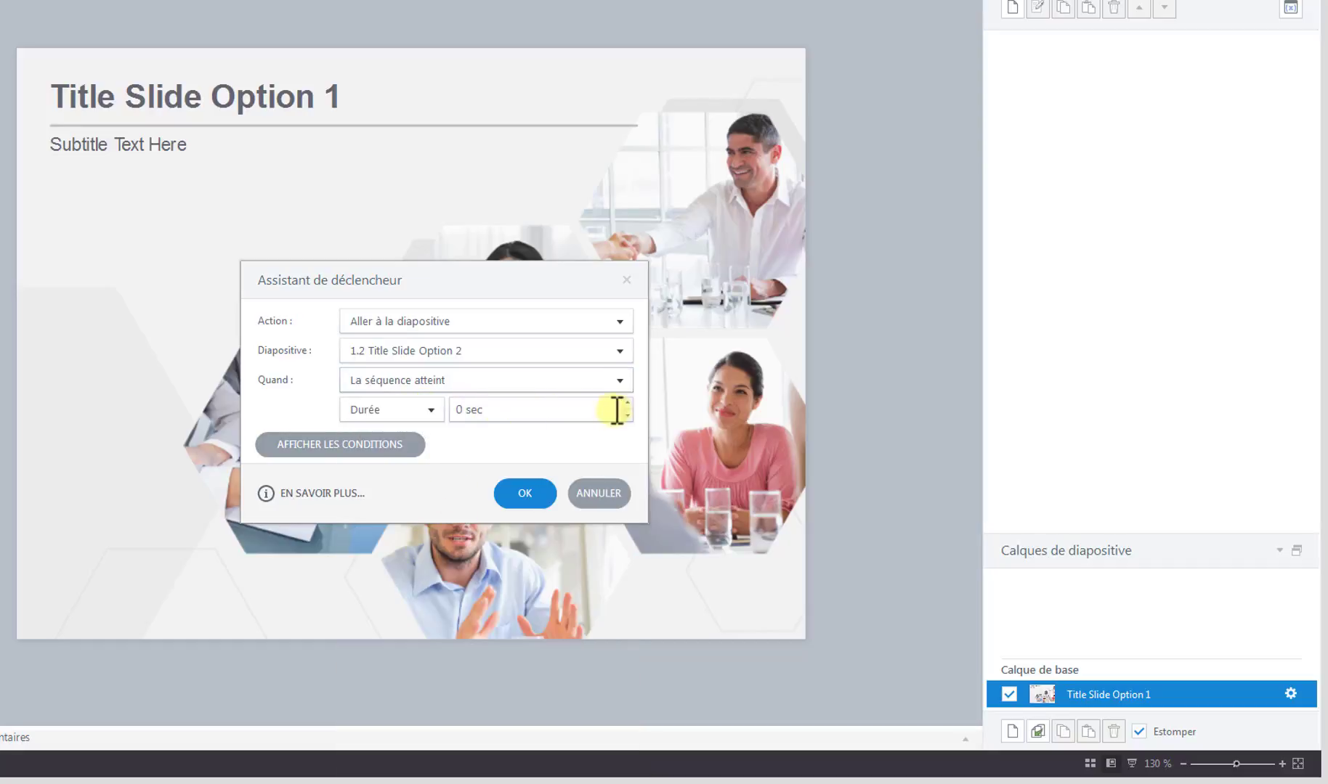
click(430, 410)
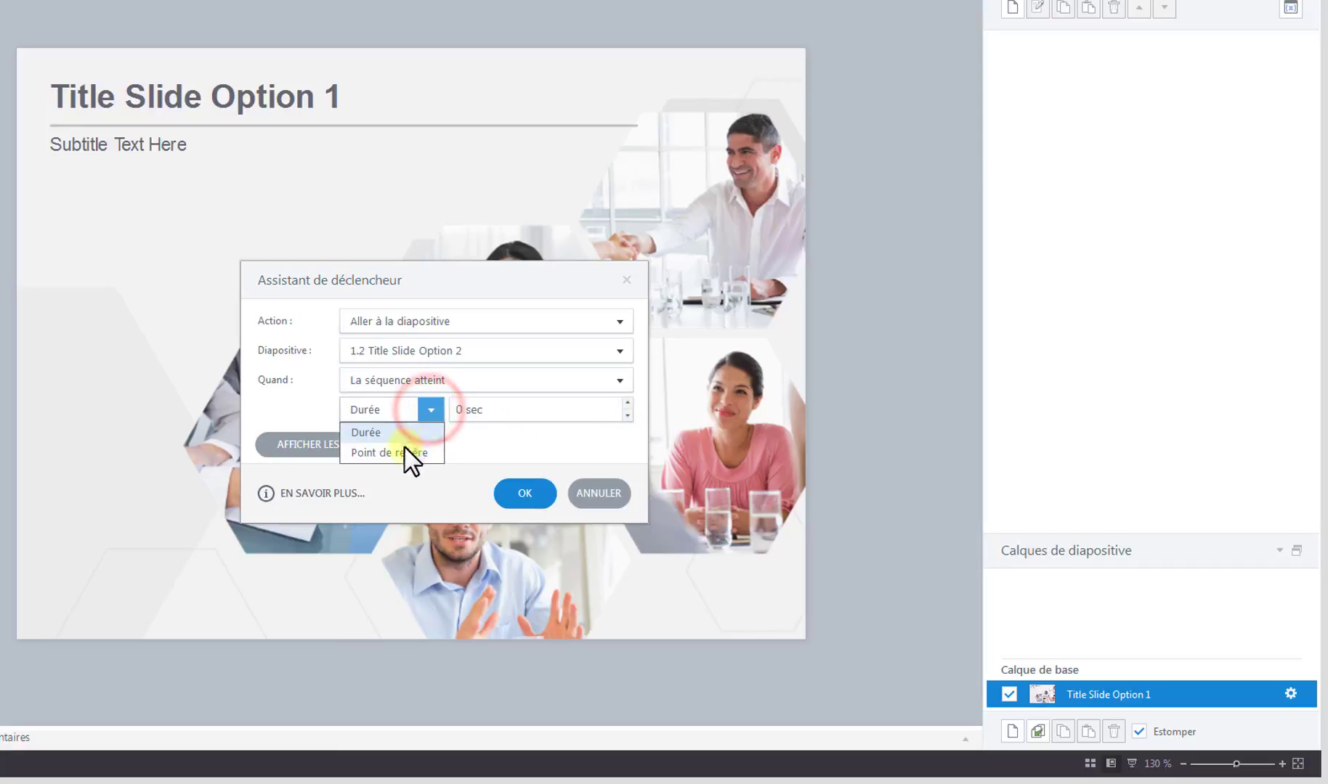
click(390, 433)
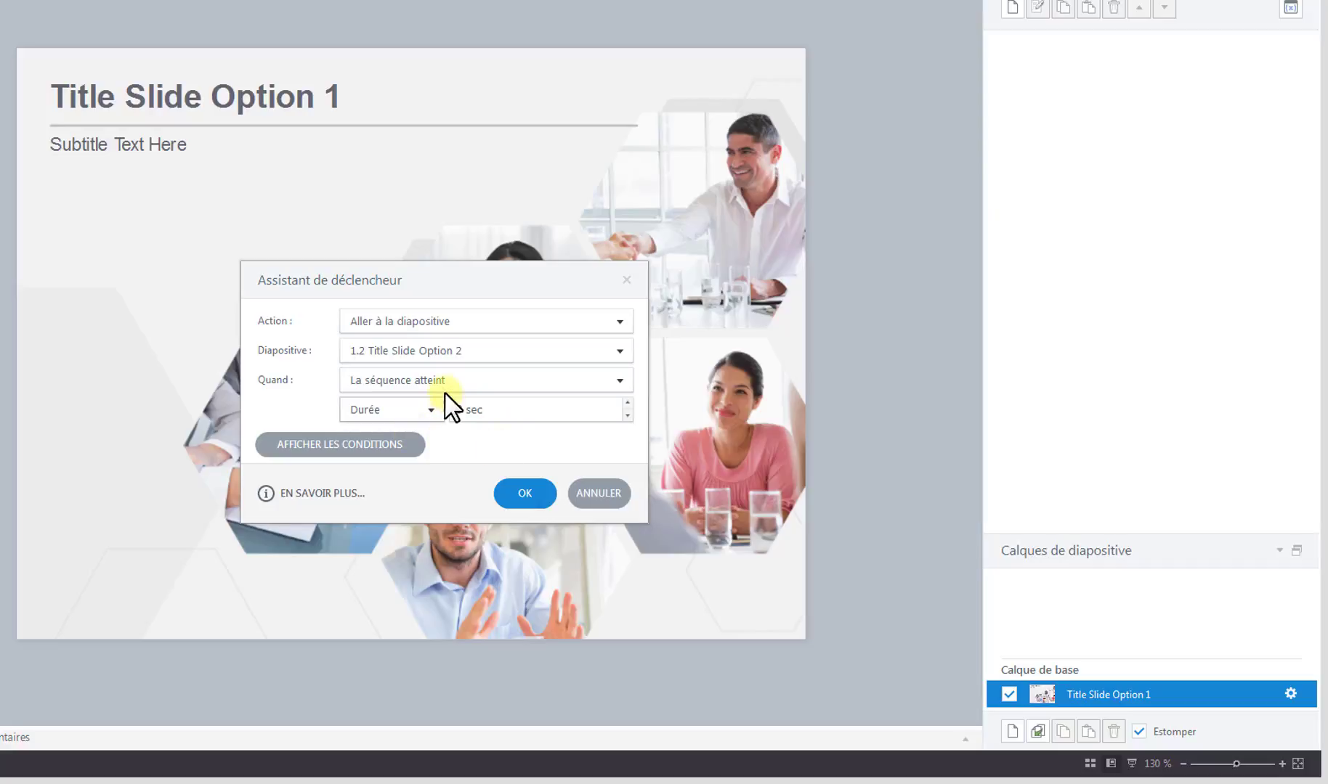
Save the trigger with the event "L'utilisateur clique" on "Bouton suivant", and check the slide link in story view.
click(620, 380)
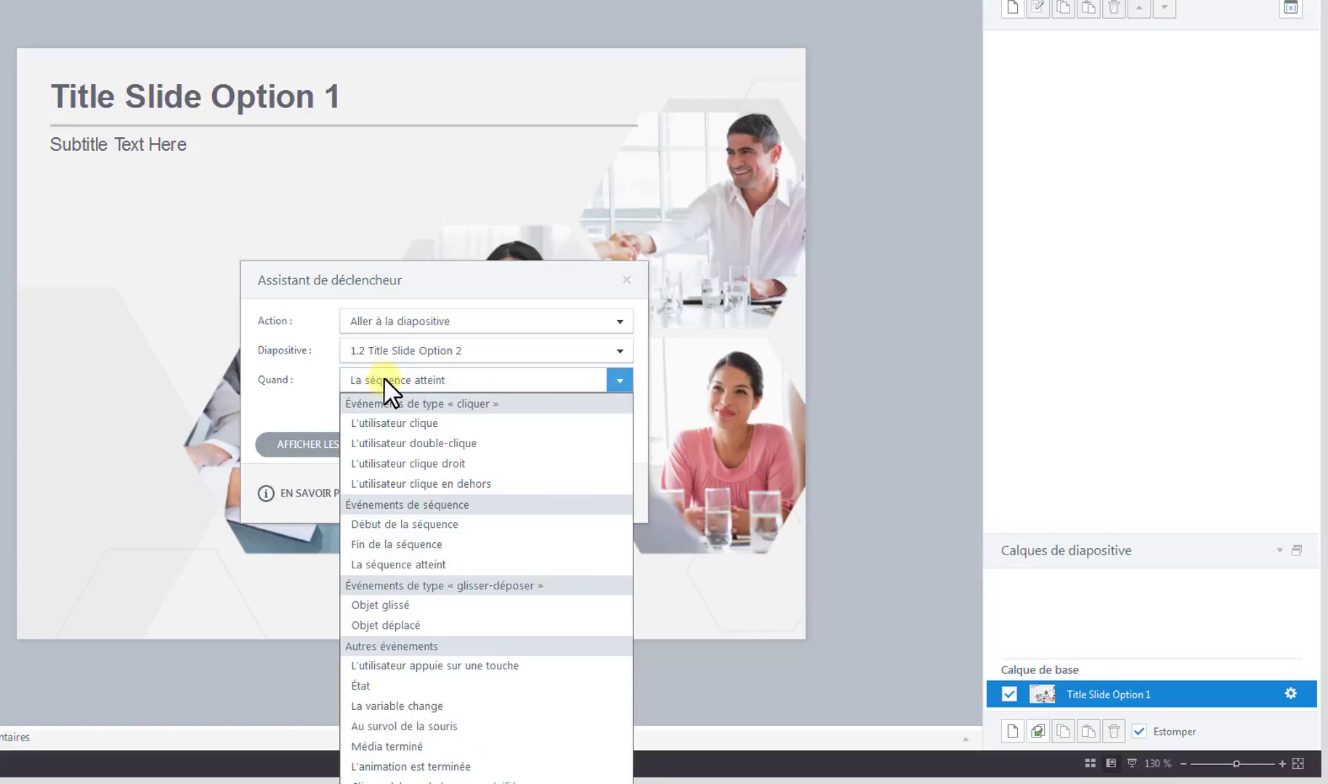
click(383, 424)
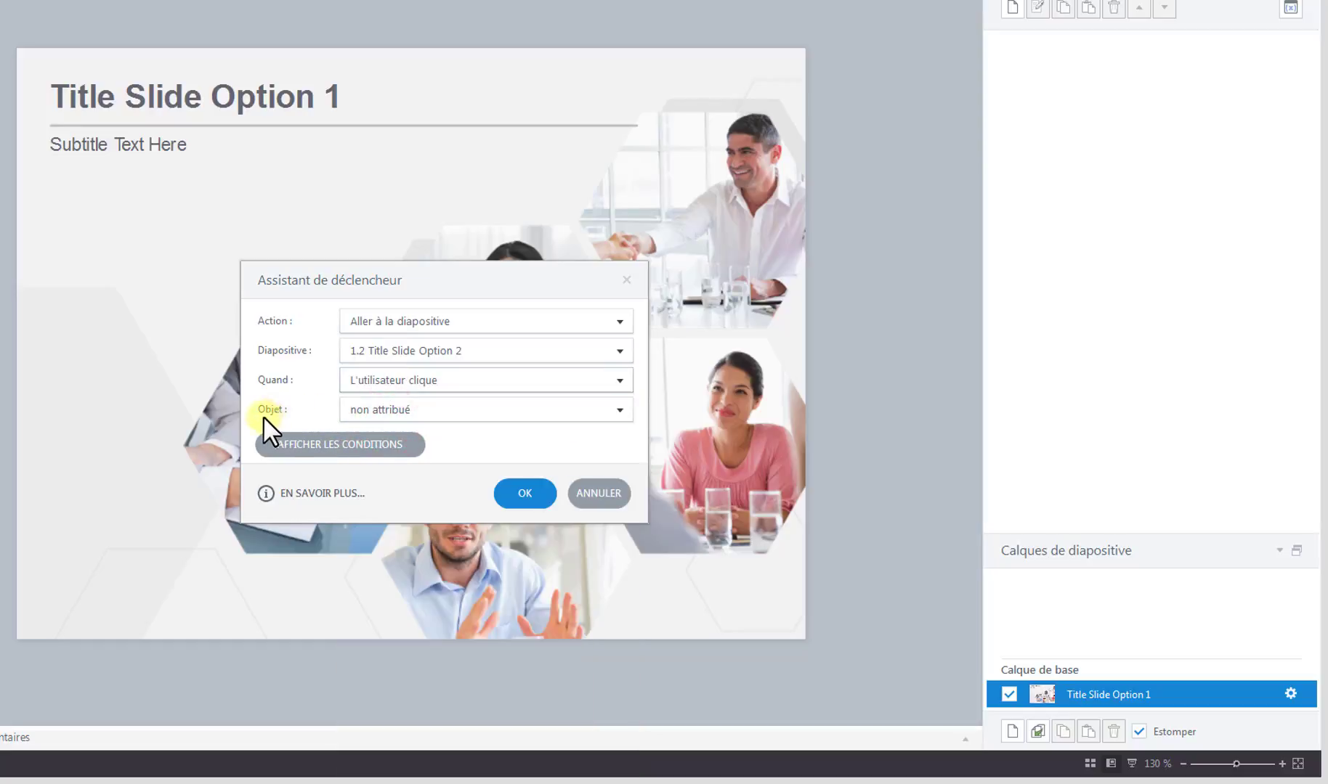
click(484, 410)
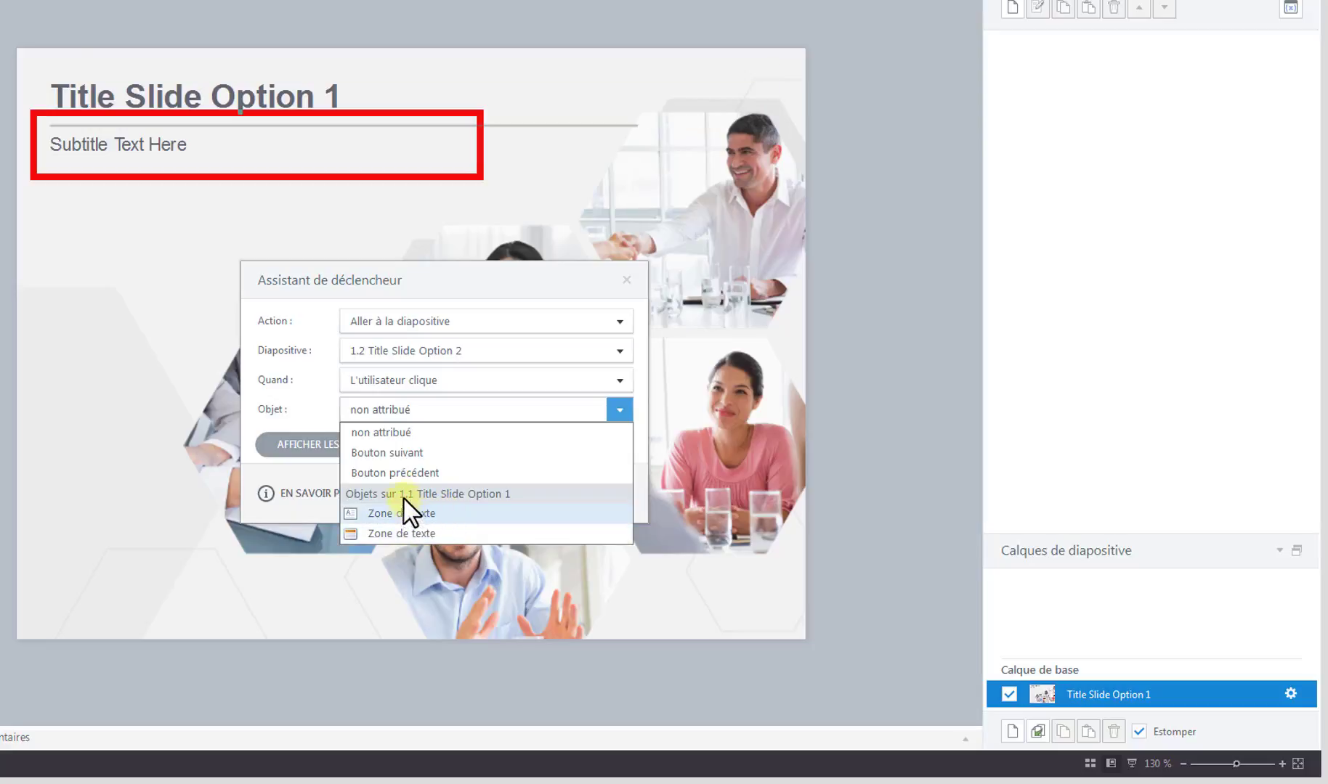
click(408, 453)
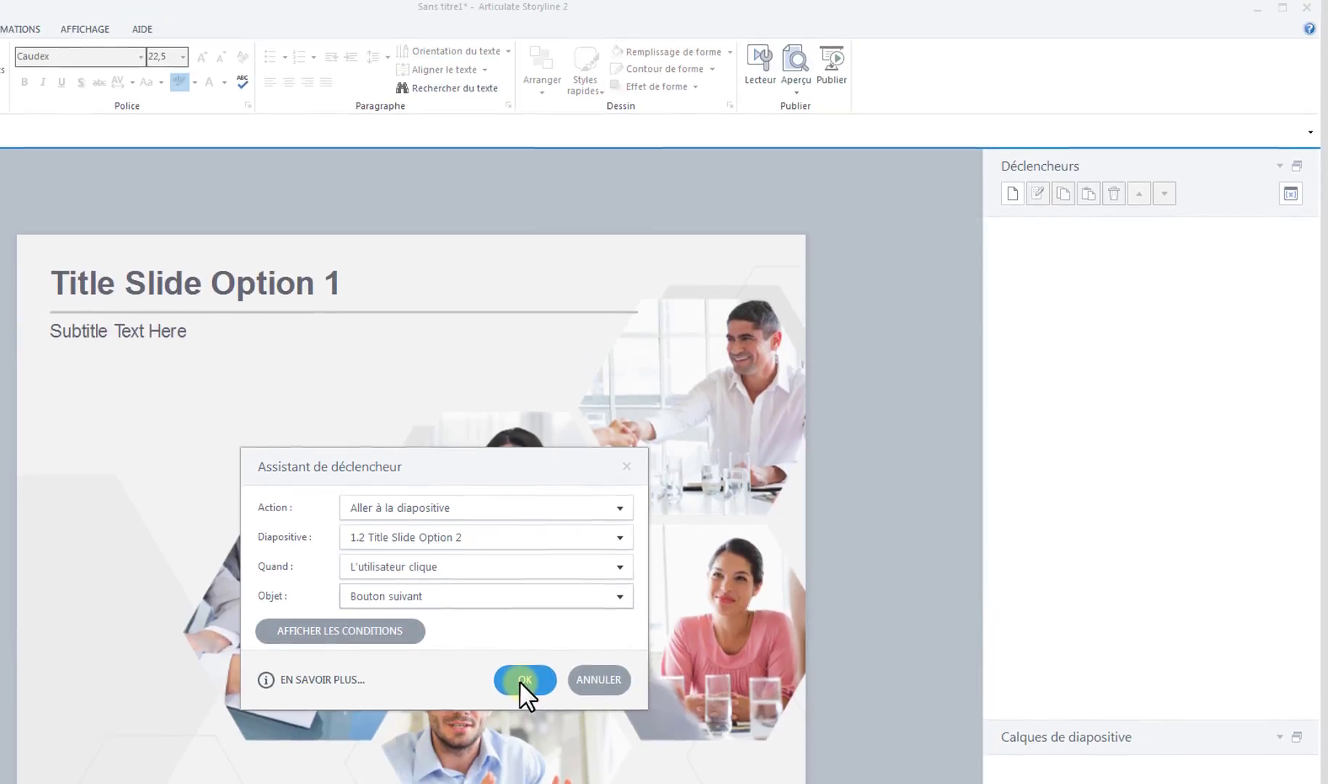
click(520, 495)
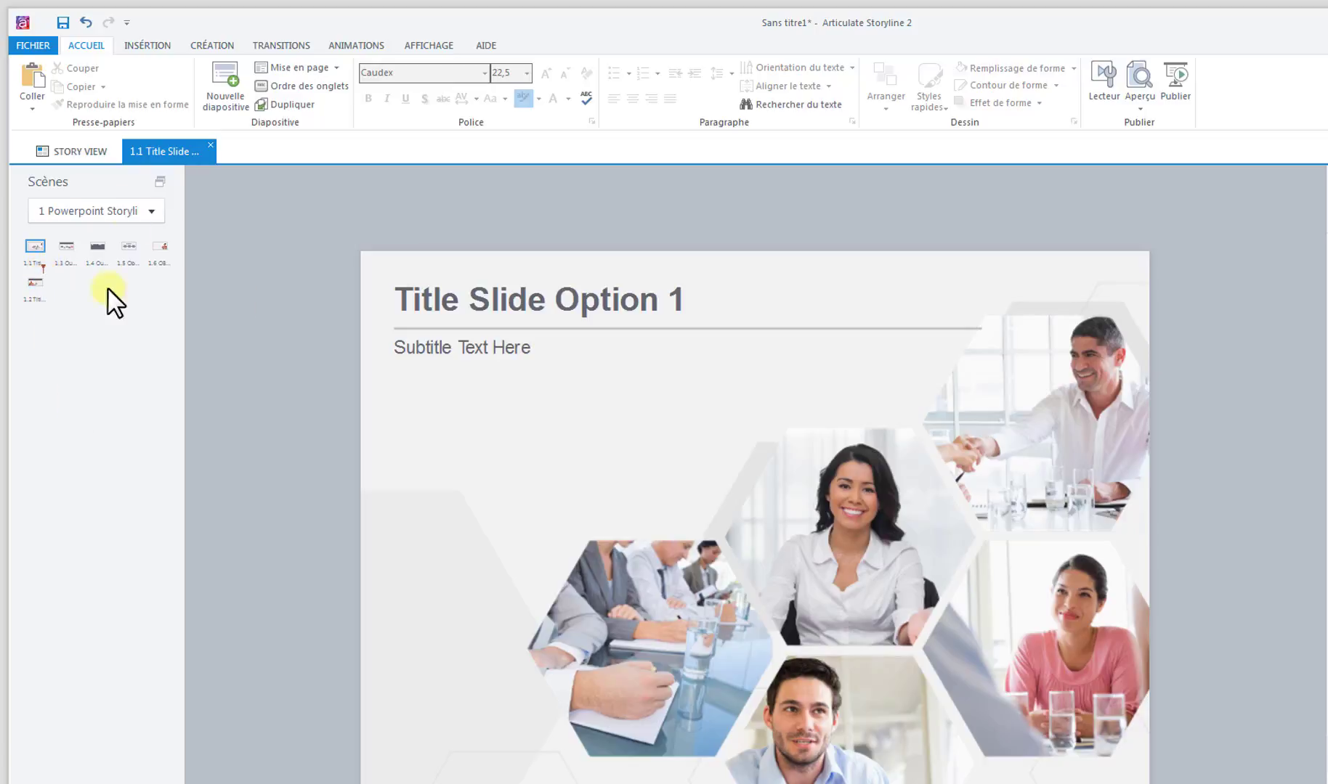
click(76, 152)
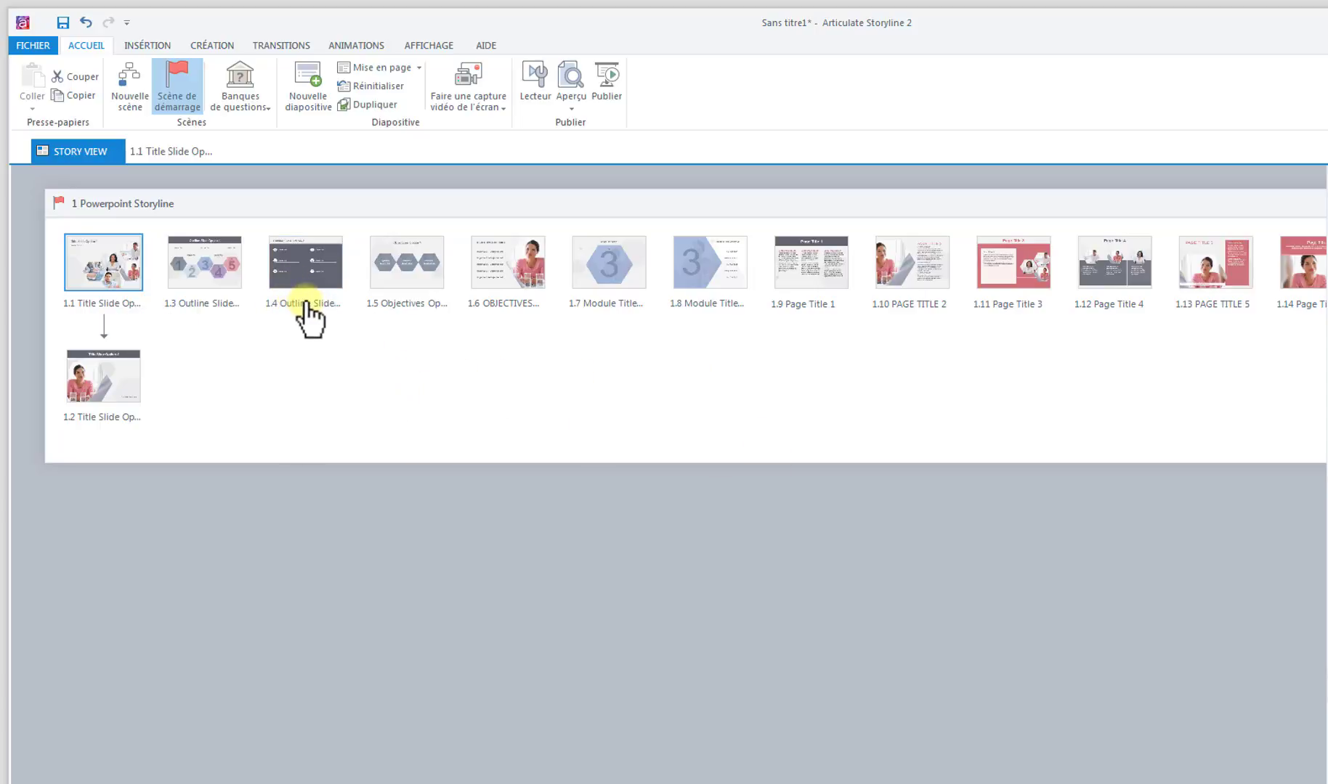
click(174, 153)
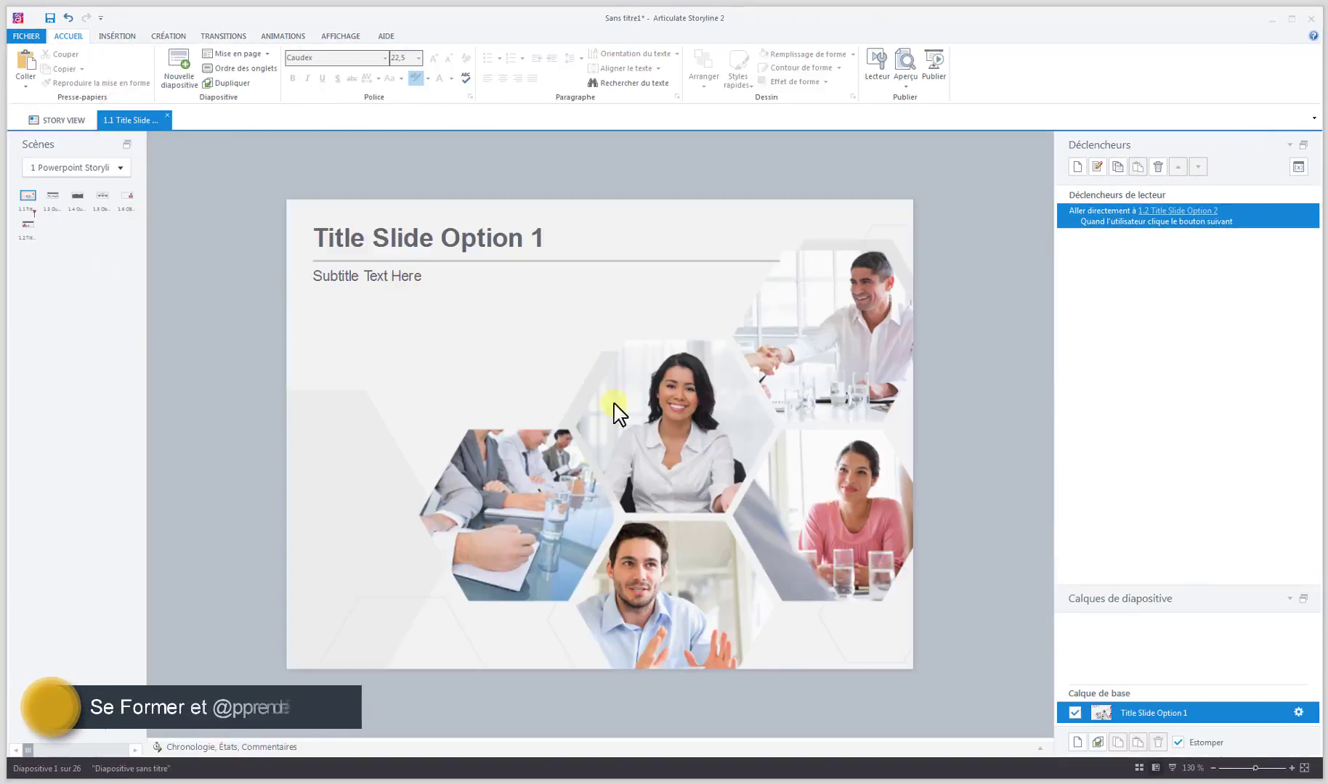
Start a second trigger on slide 1.1 that goes to 1.4 Outline Slide Option 2 with the event "L'utilisateur clique".
click(1077, 169)
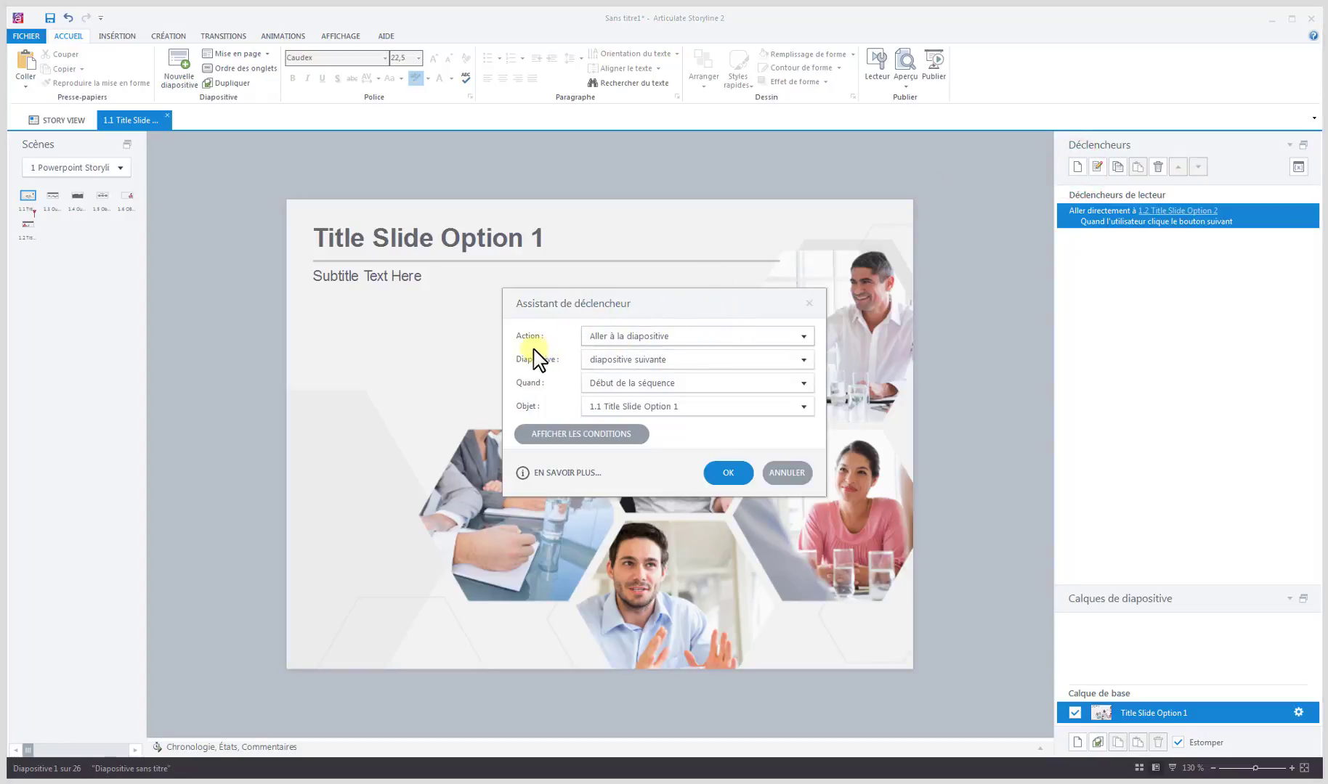
click(679, 336)
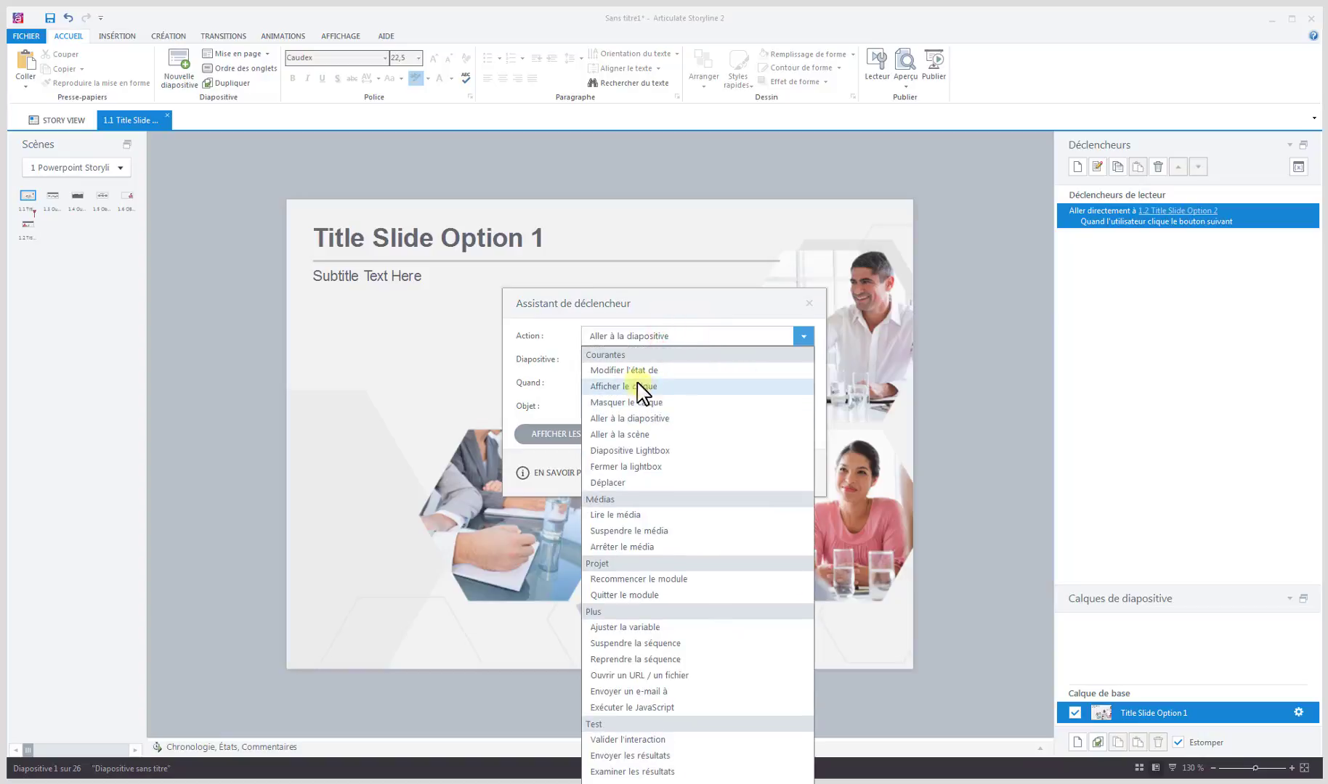
click(644, 419)
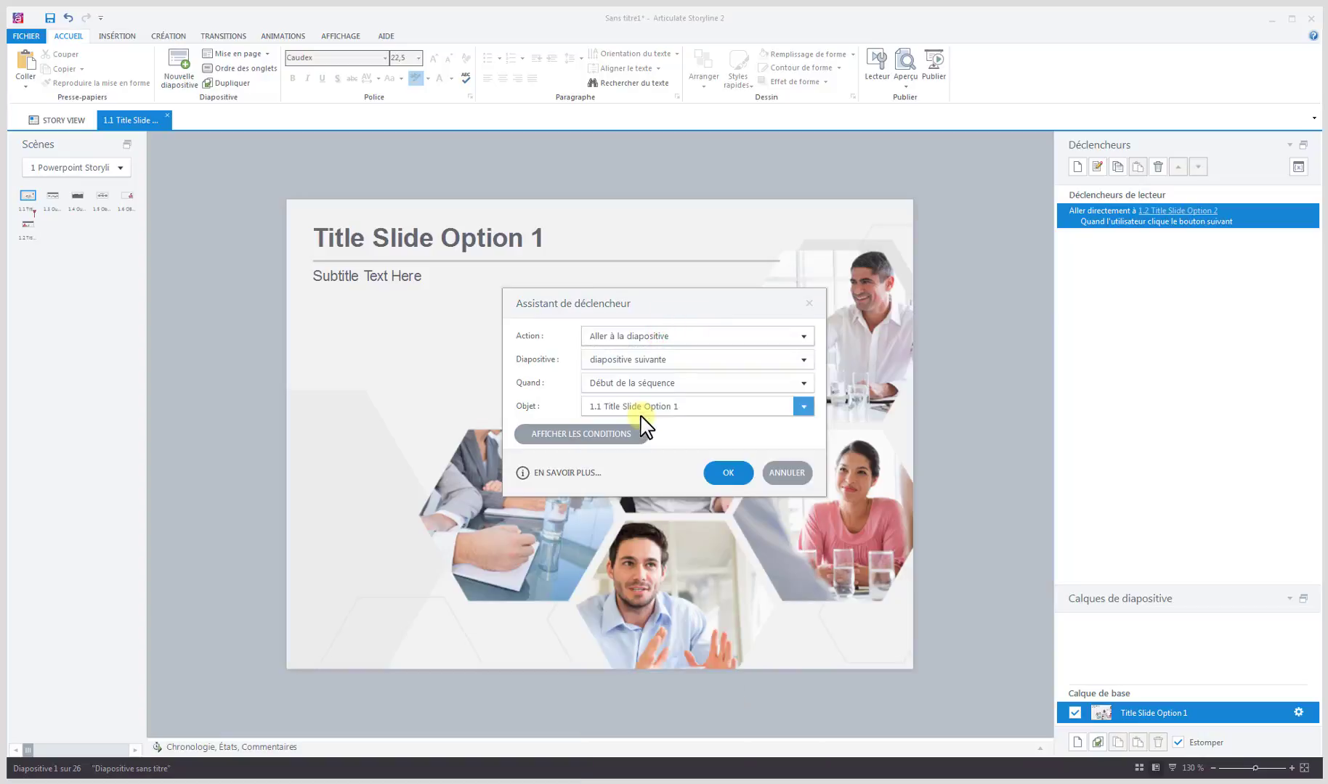
click(688, 360)
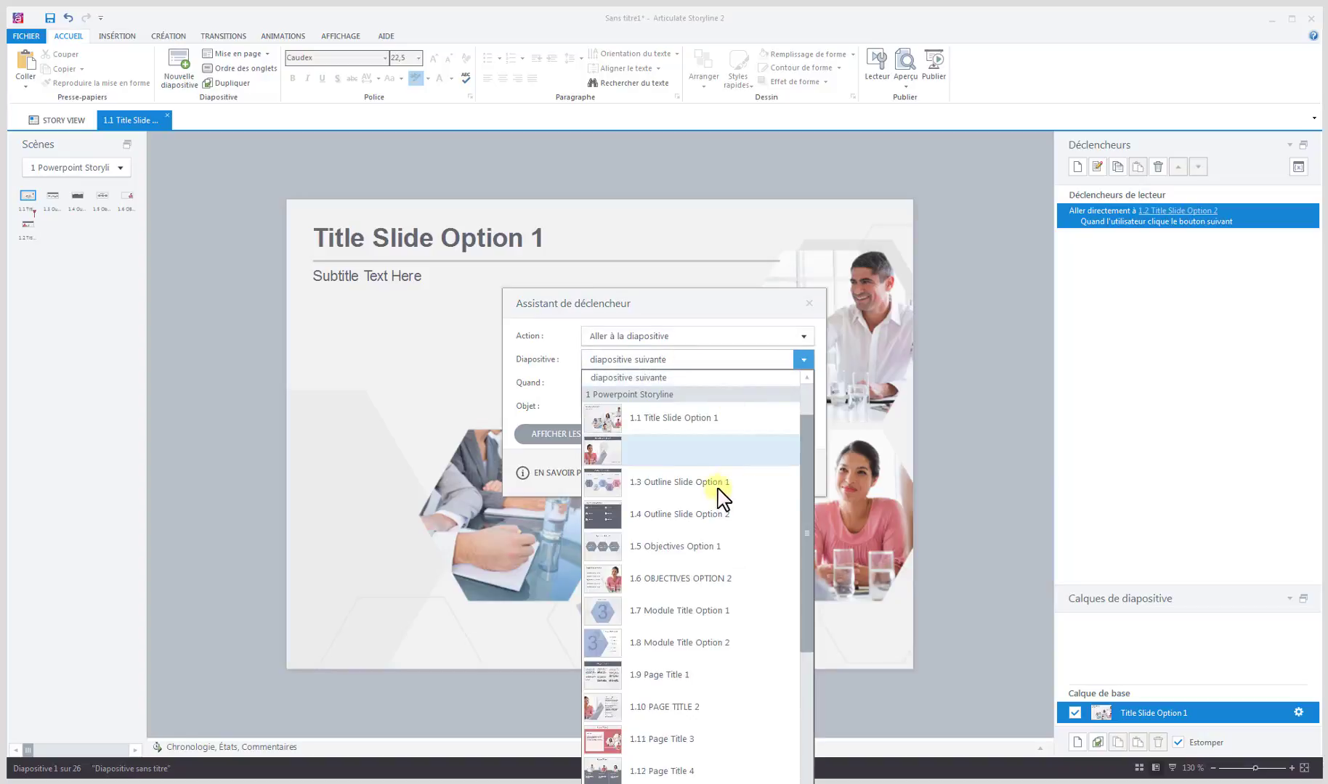
click(666, 514)
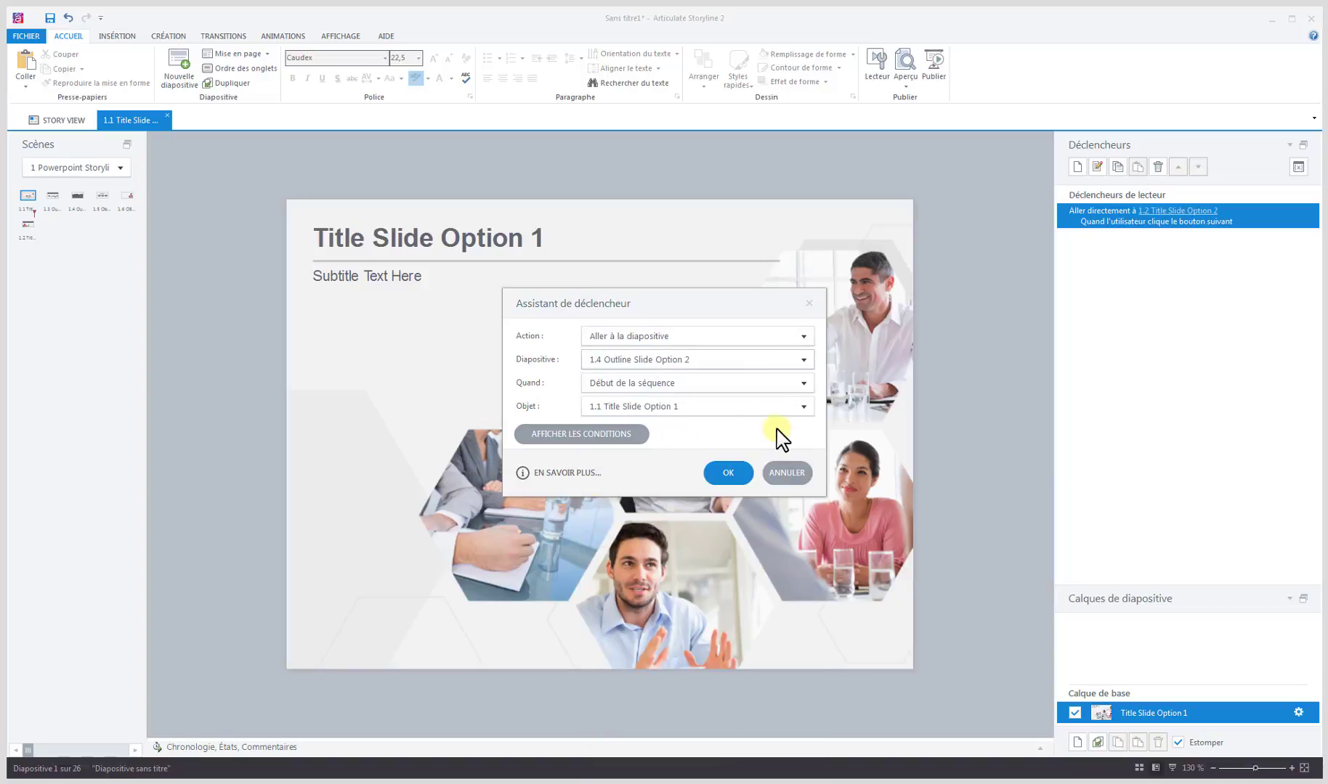
click(654, 393)
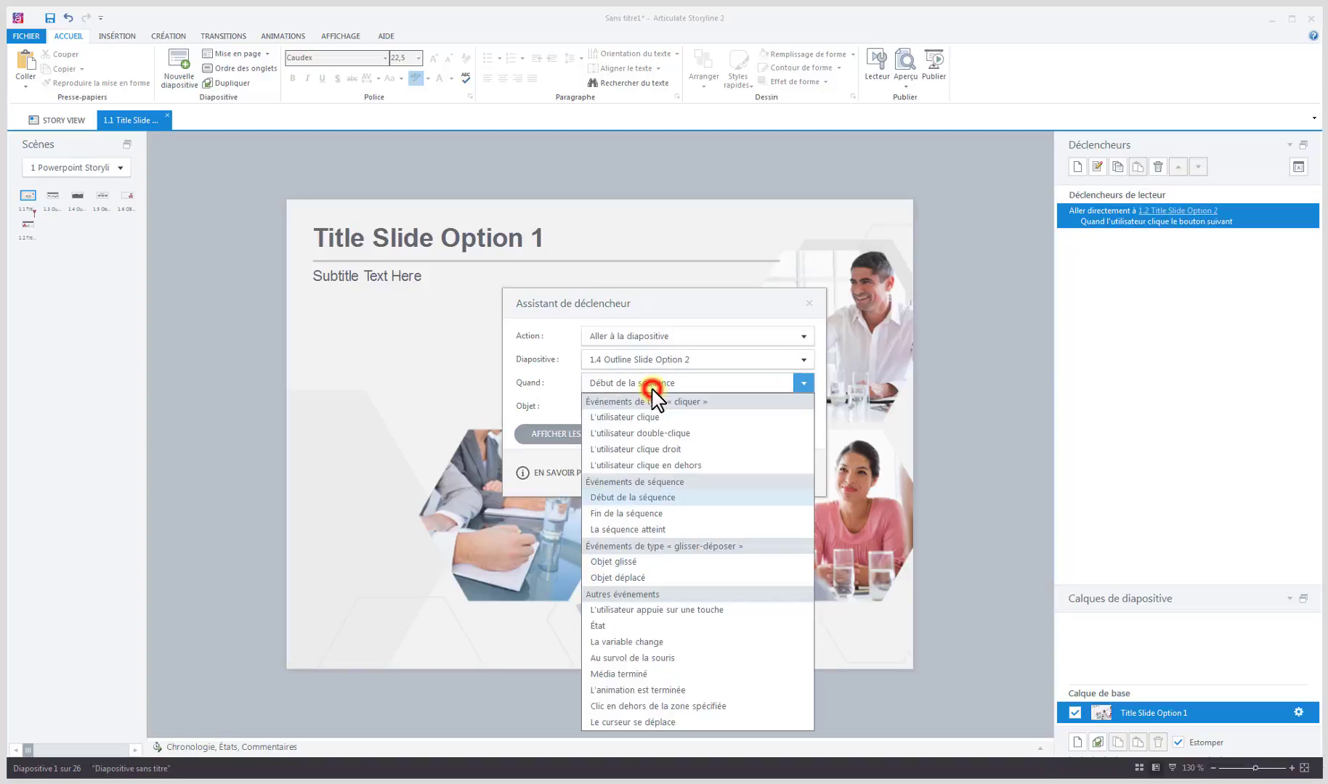
click(632, 419)
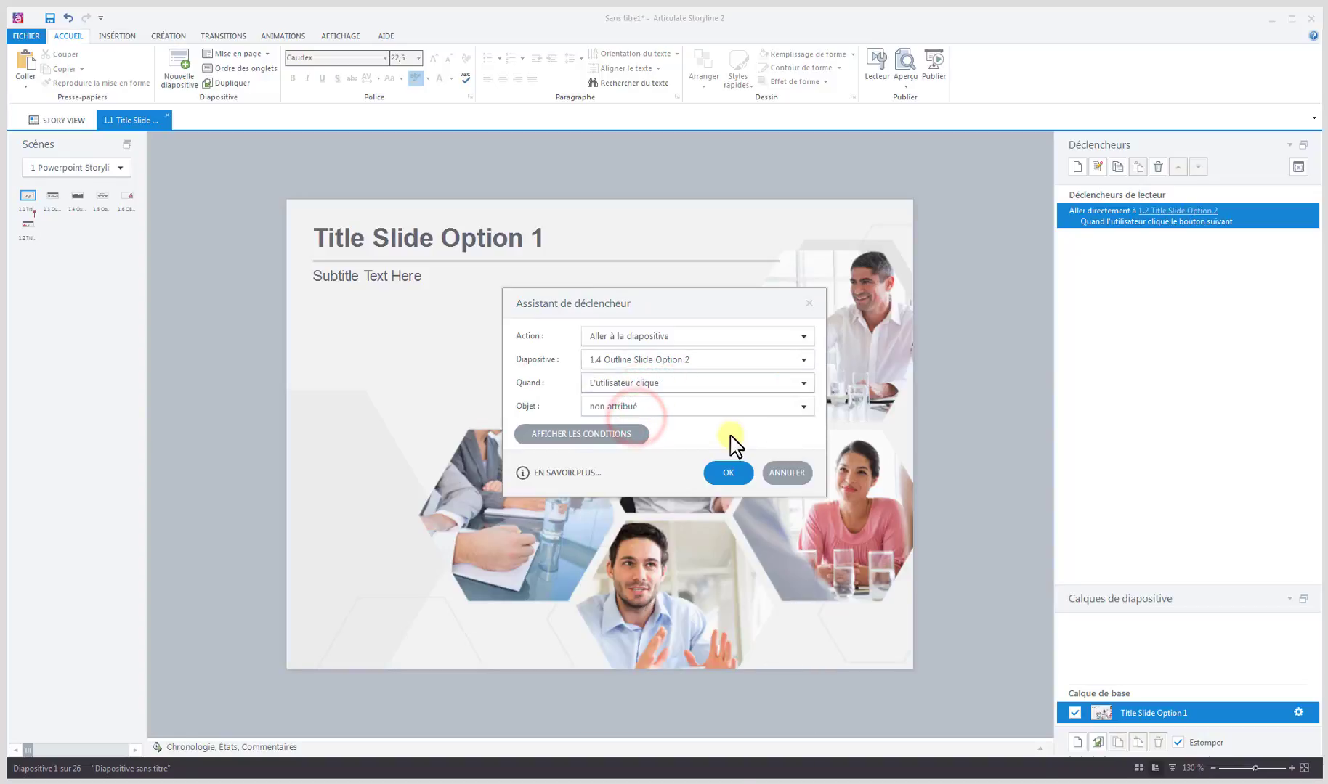